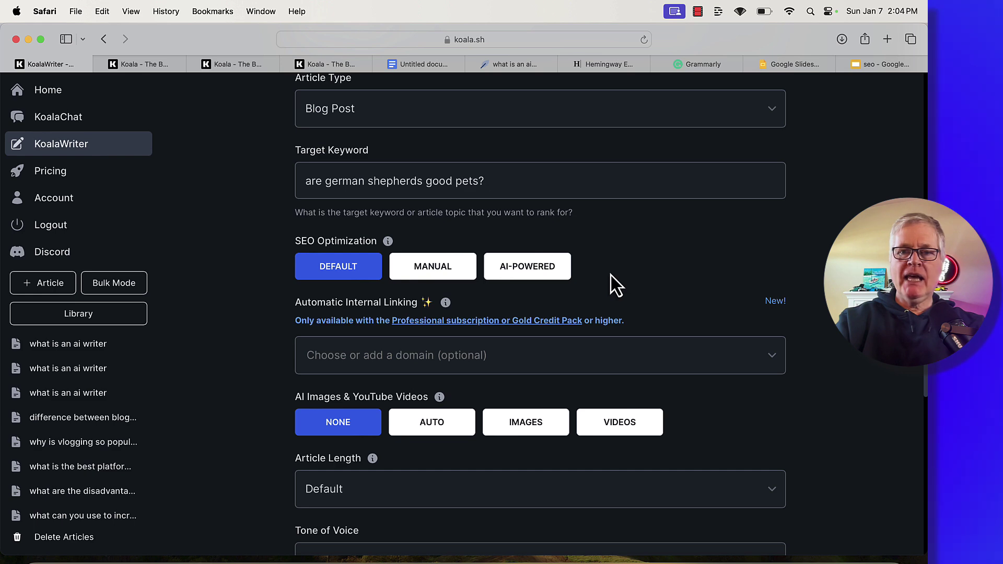
# Bring up the seo Google Slides tab holding the KoalaWriter SEO score comparison table
pyautogui.press('super+9')
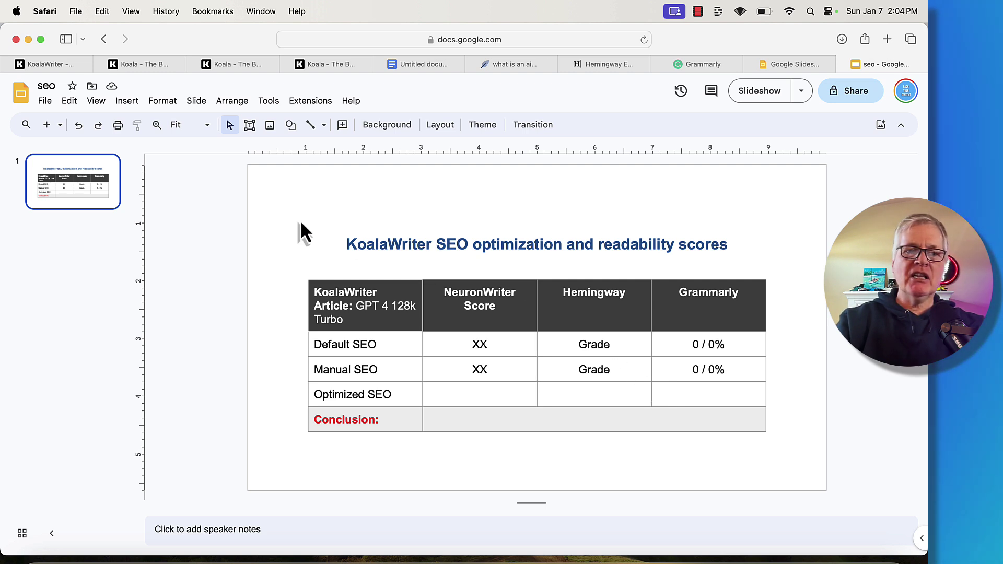
# Return to the 1762-word default-SEO KoalaWriter article 'What is an AI Writer'
pyautogui.press('super+2')
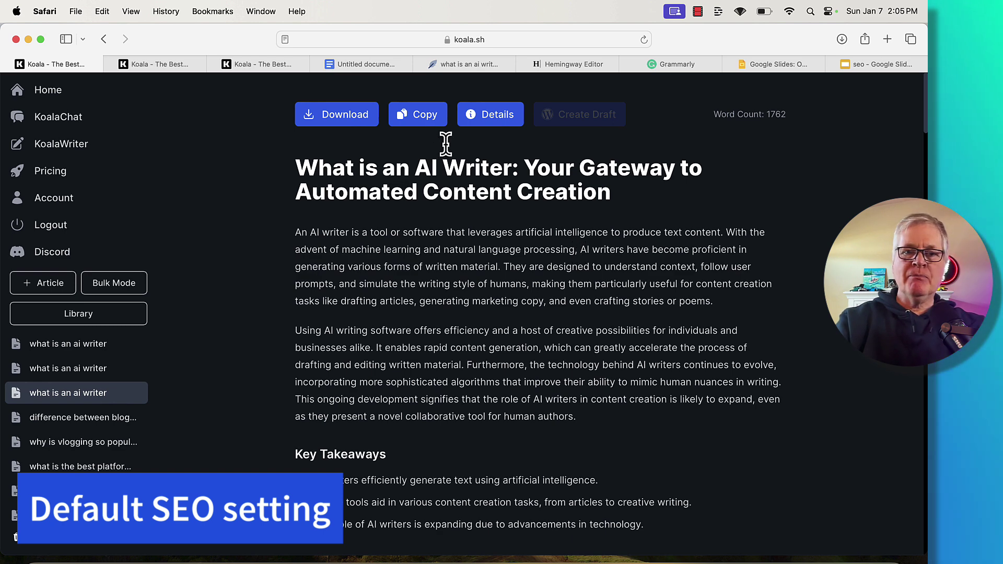
# Load the default-SEO article into NeuronWriter and read its content score of 42
pyautogui.press('super+5')
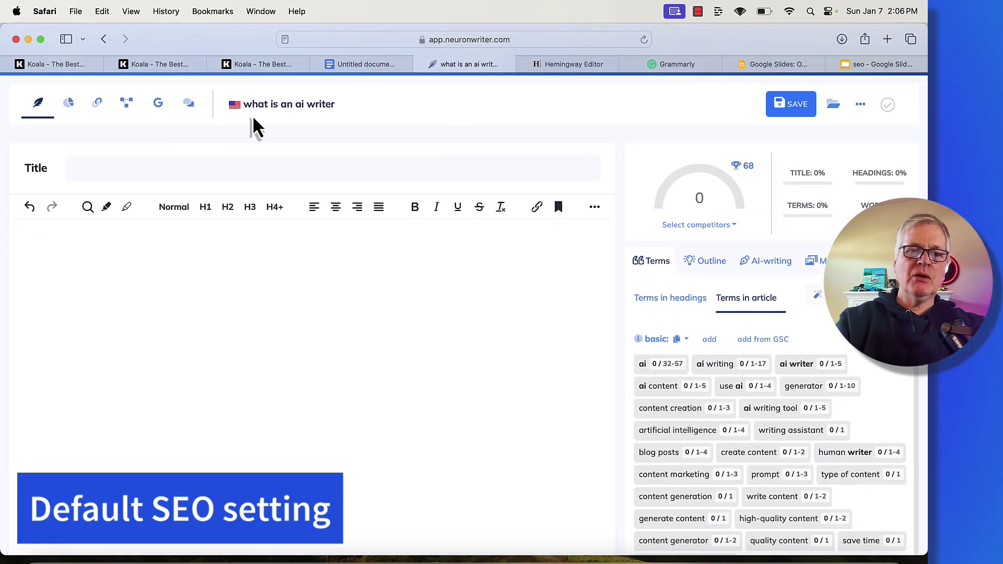
pyautogui.scroll(-1, 158, 250)
pyautogui.scroll(-3, 159, 250)
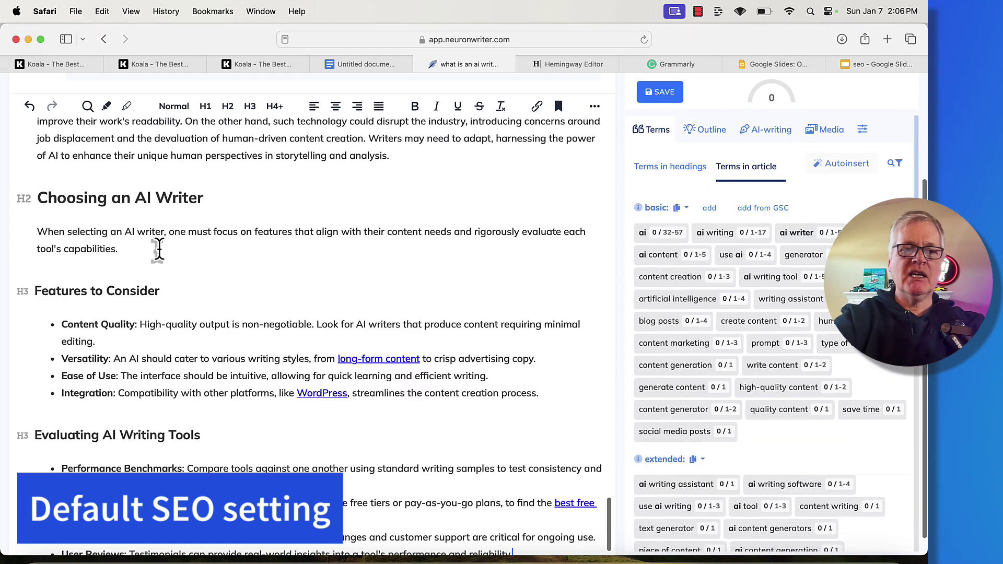
pyautogui.scroll(6, 324, 265)
pyautogui.scroll(15, 324, 264)
pyautogui.scroll(1, 325, 265)
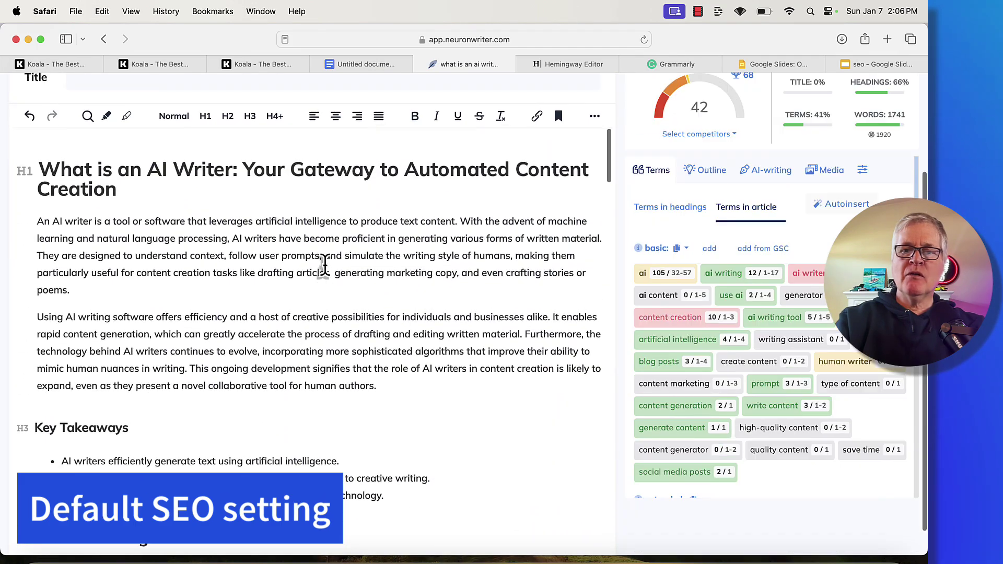
pyautogui.scroll(3, 560, 273)
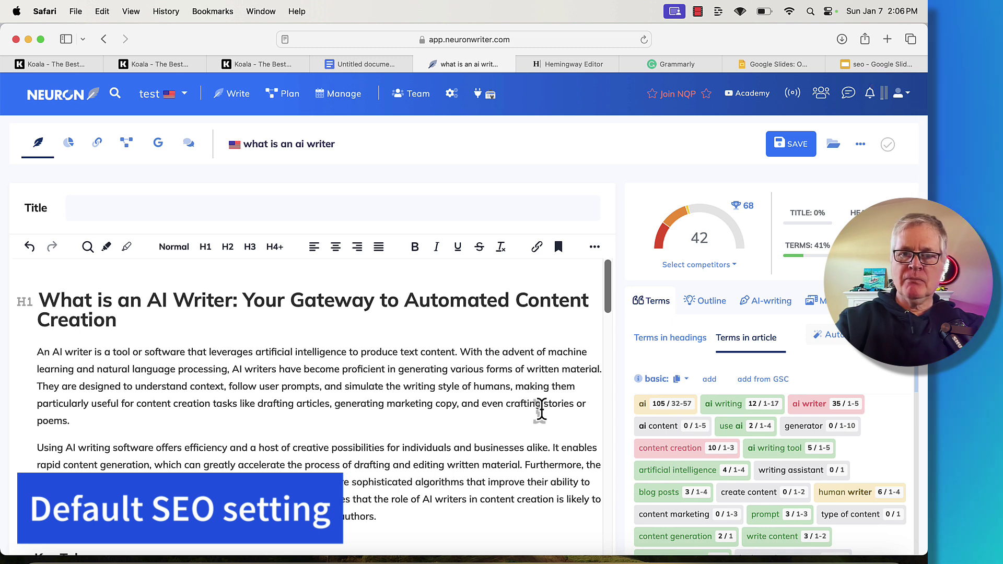
pyautogui.moveTo(752, 223)
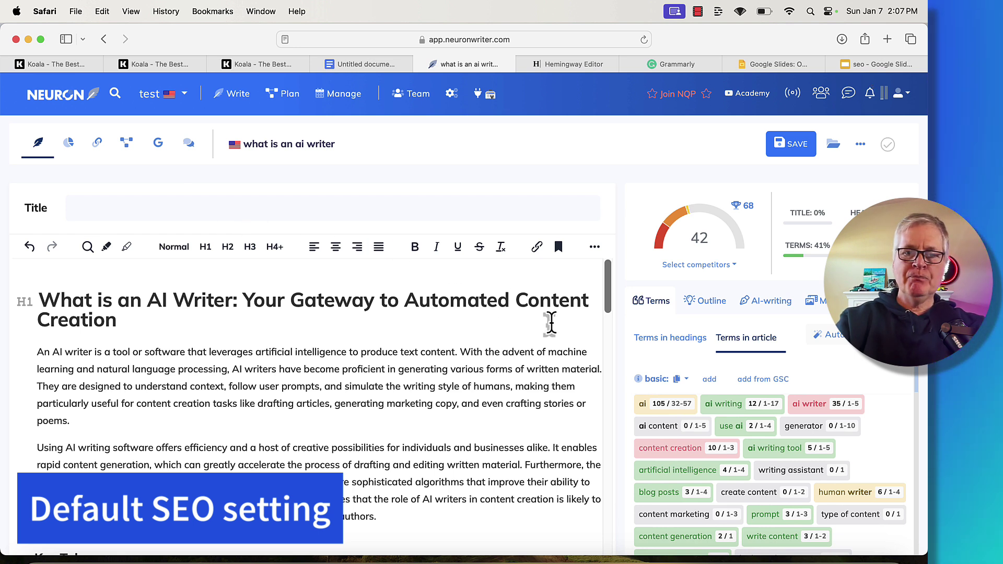
# Replace the XX placeholder with 42 as the Default SEO NeuronWriter score
pyautogui.click(880, 66)
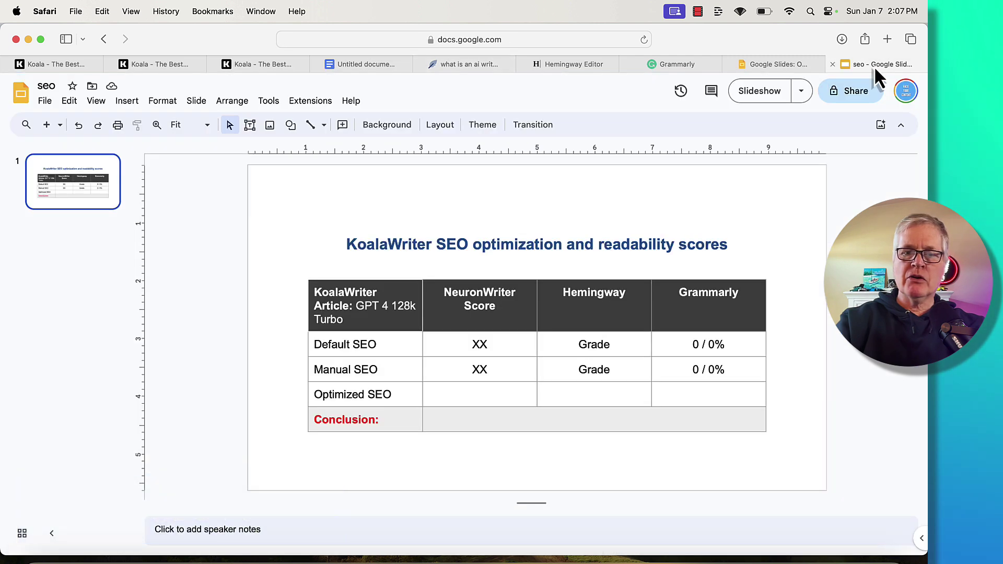
pyautogui.doubleClick(473, 342)
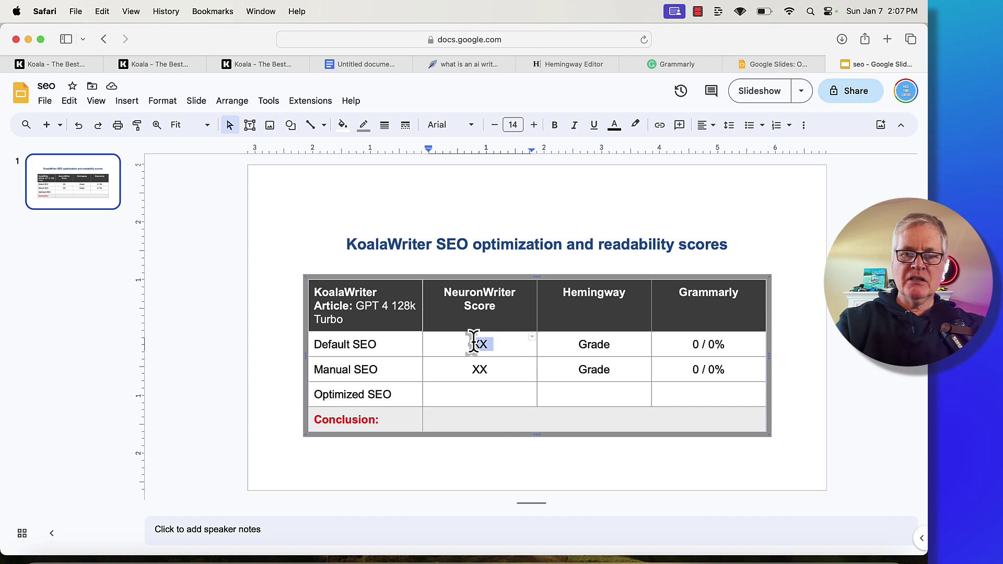
pyautogui.write('4')
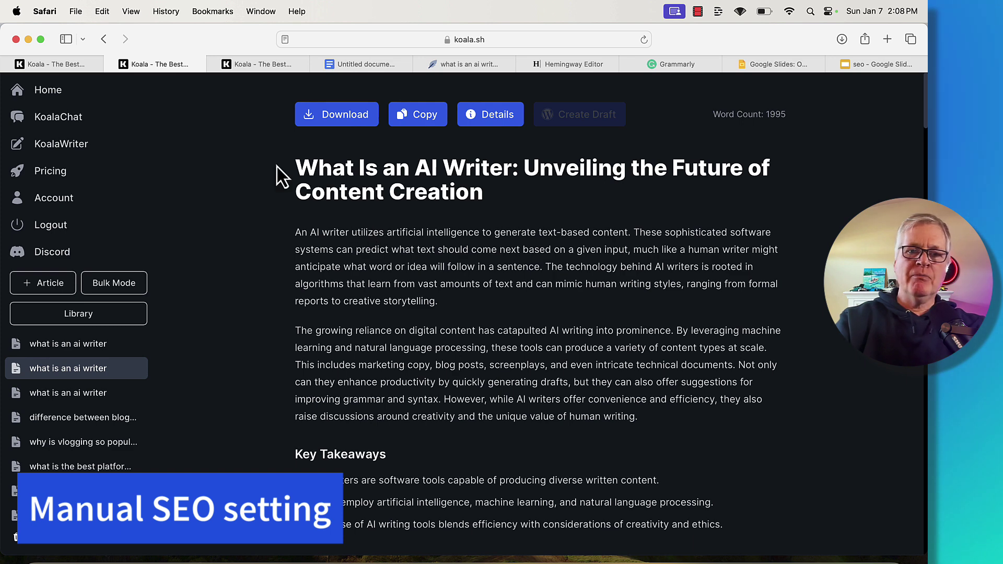
# Scroll through the Google Docs keyword list, then return to the manual-SEO KoalaWriter article
pyautogui.click(365, 64)
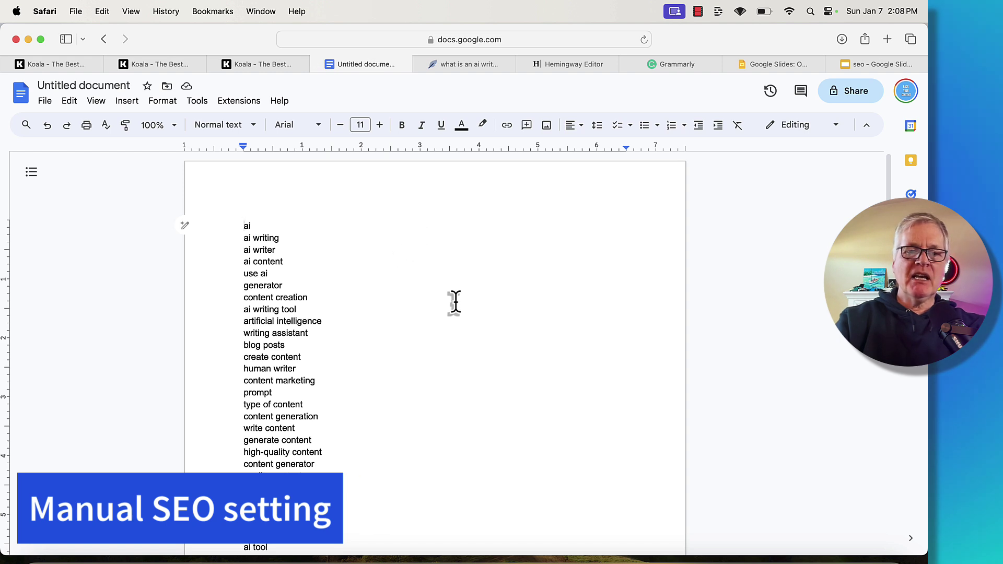
pyautogui.scroll(-2, 483, 308)
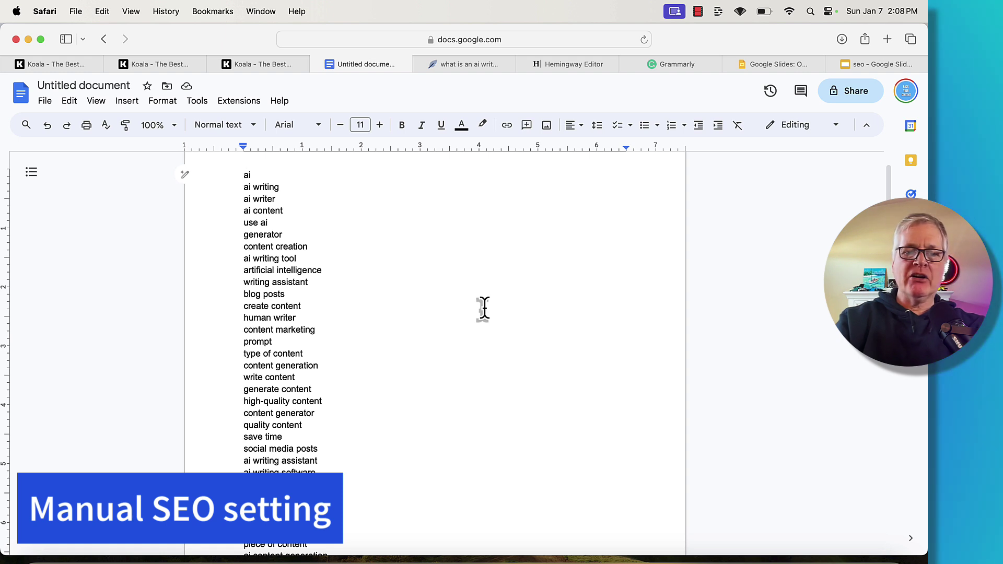
pyautogui.scroll(2, 483, 309)
pyautogui.scroll(-18, 483, 309)
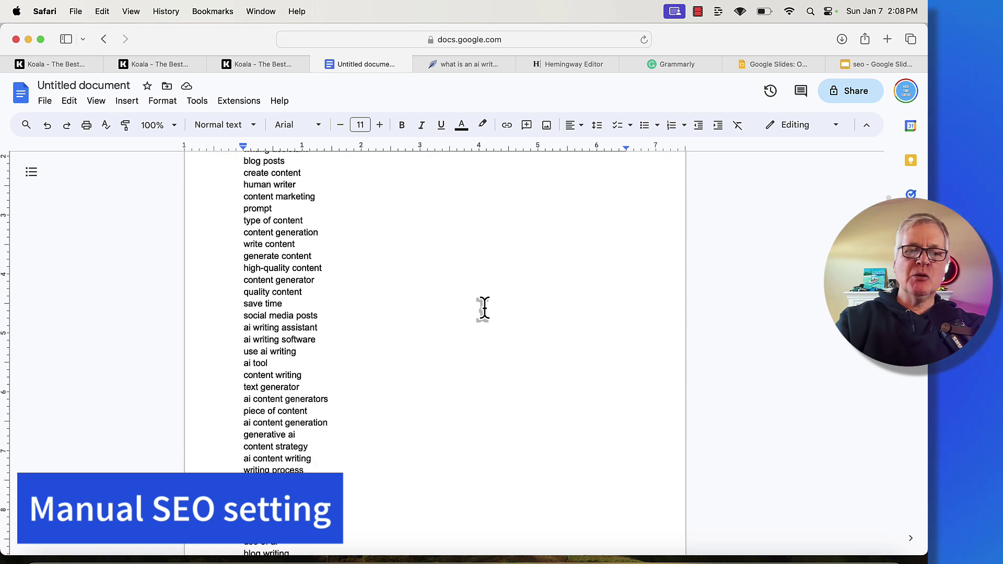
pyautogui.scroll(-19, 483, 308)
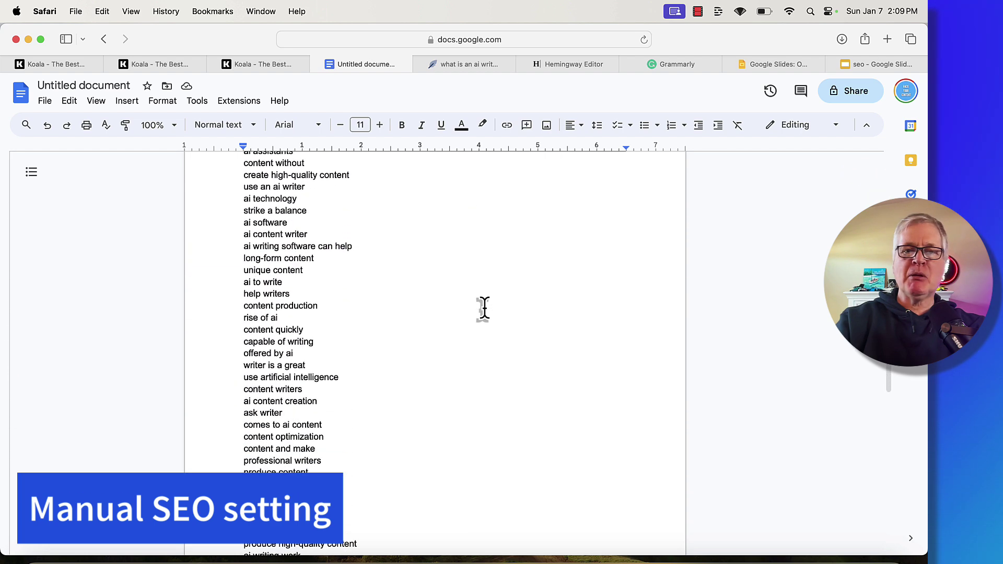
pyautogui.scroll(-2, 483, 309)
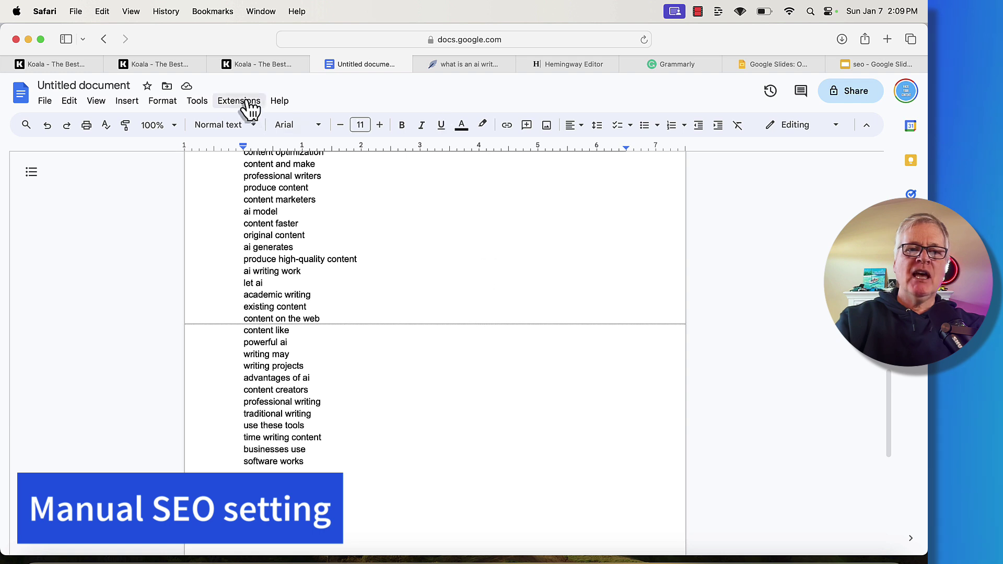
pyautogui.click(186, 68)
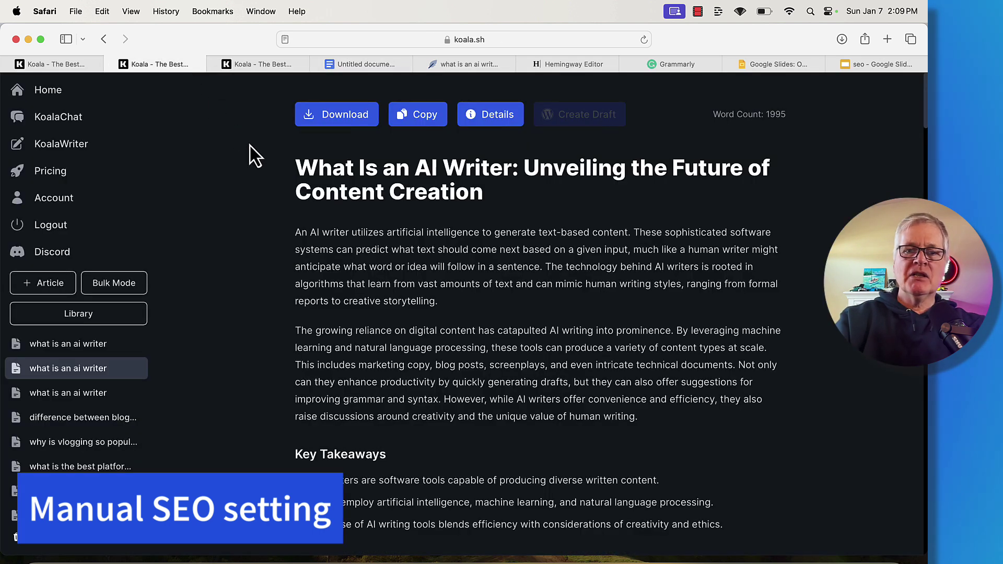
# Copy the manual-SEO article into NeuronWriter, where it scores 60 with 73% terms coverage
pyautogui.click(428, 122)
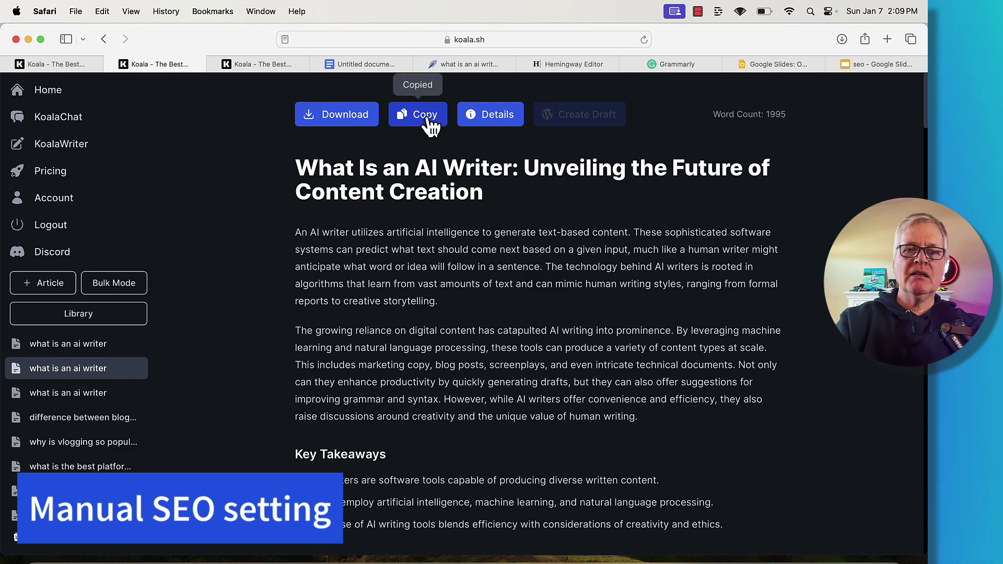
pyautogui.click(469, 65)
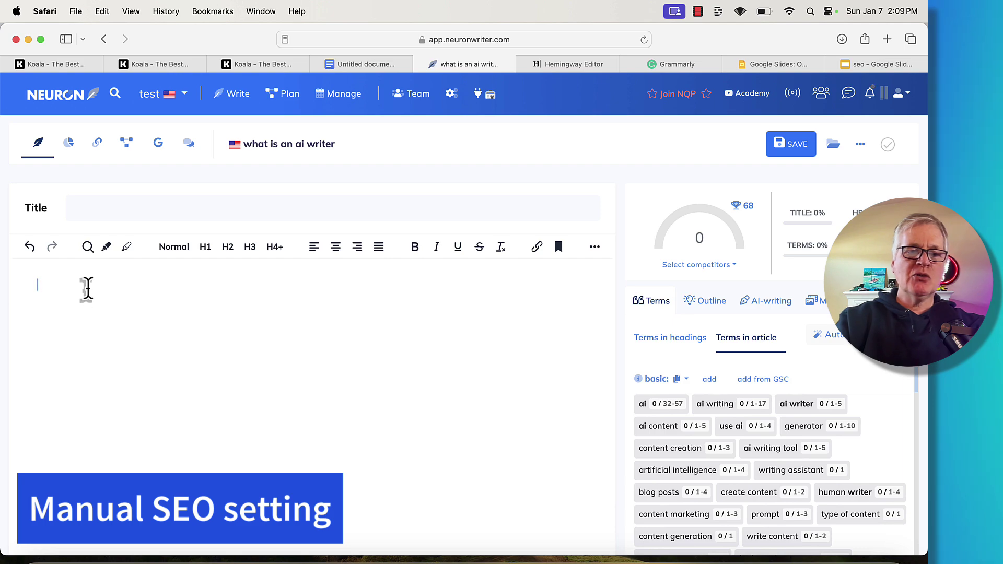
pyautogui.press('super+v')
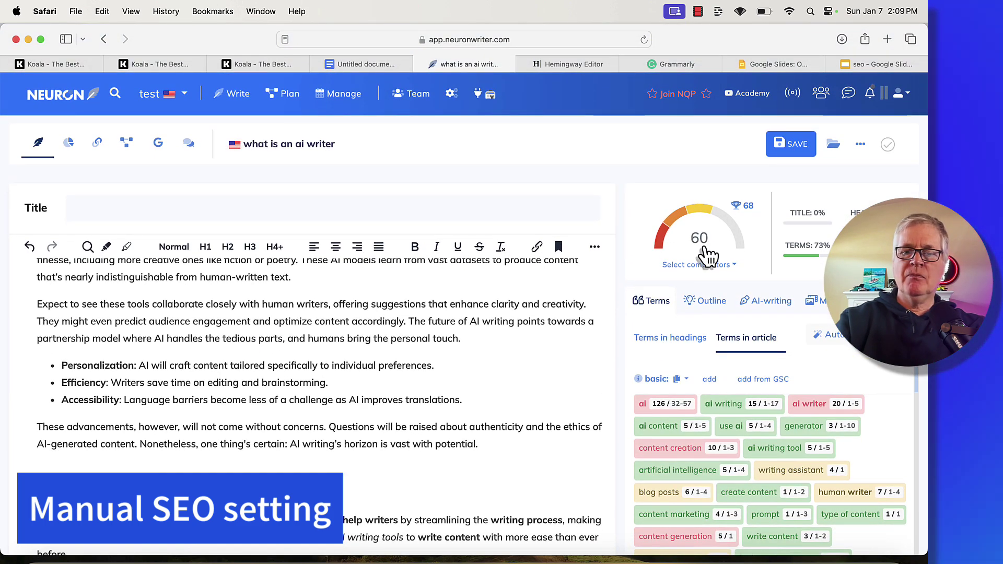
pyautogui.moveTo(748, 209)
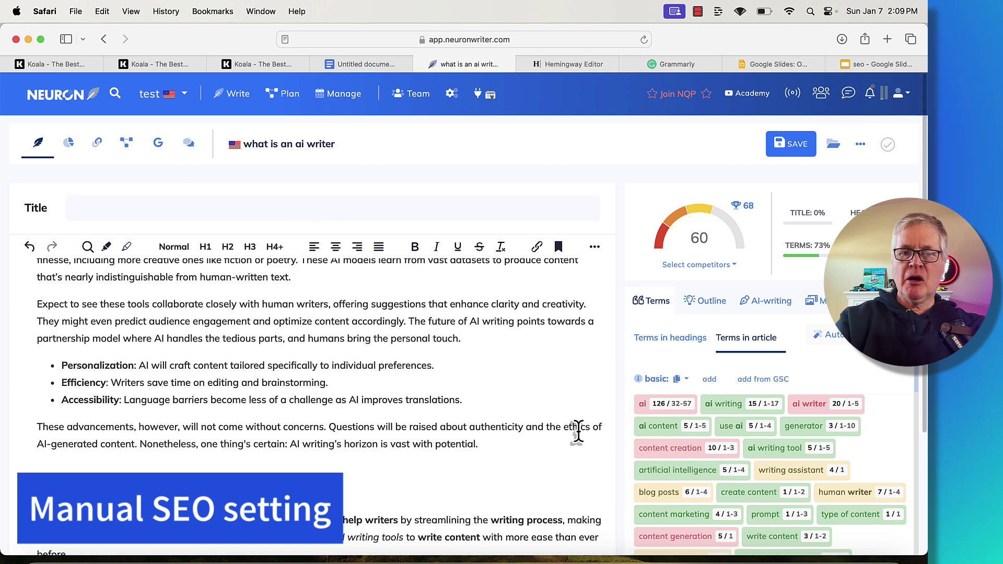
pyautogui.scroll(-3, 806, 477)
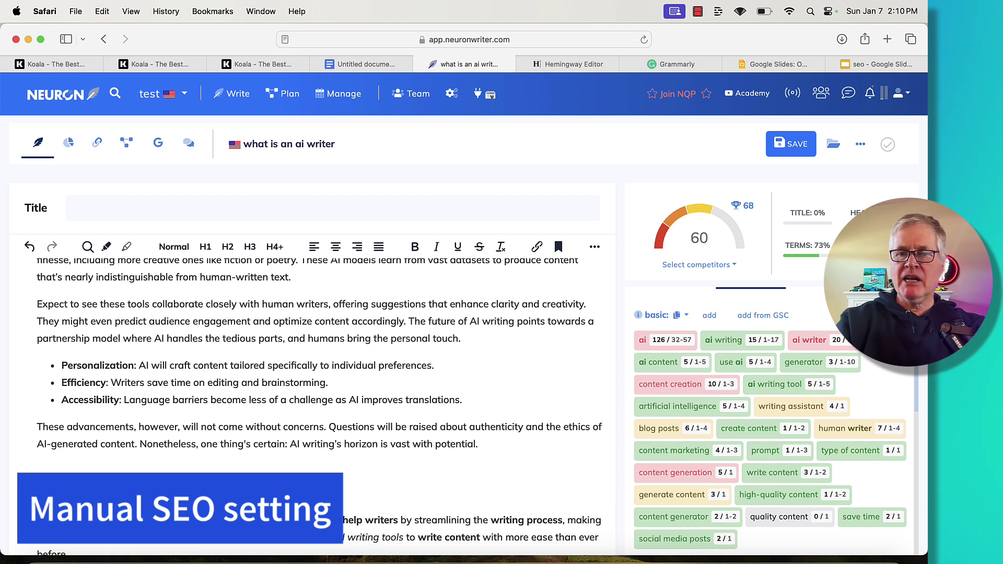
# Check the manual-SEO article's Create Draft option in KoalaWriter, then go back to NeuronWriter's analysis
pyautogui.click(173, 68)
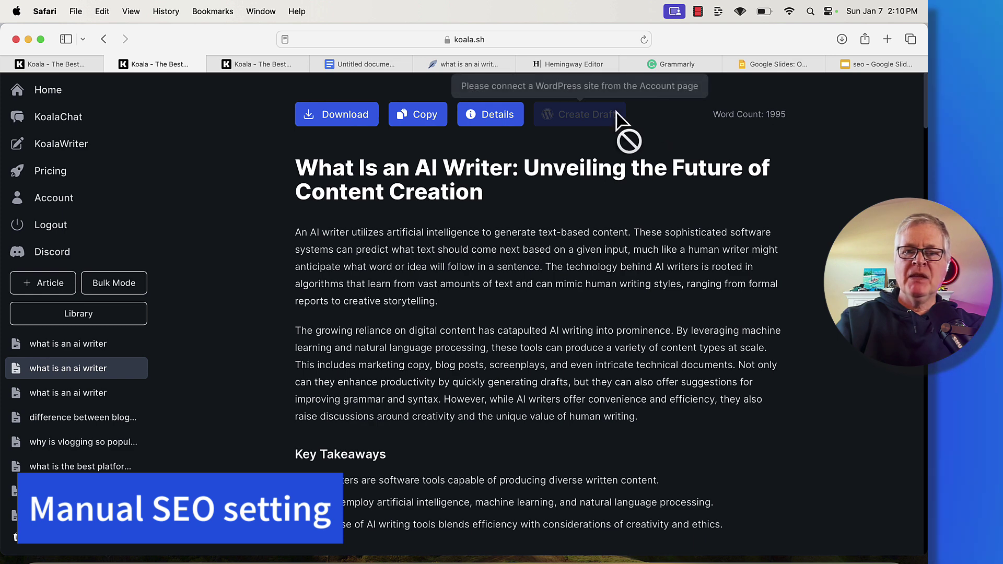
pyautogui.click(500, 70)
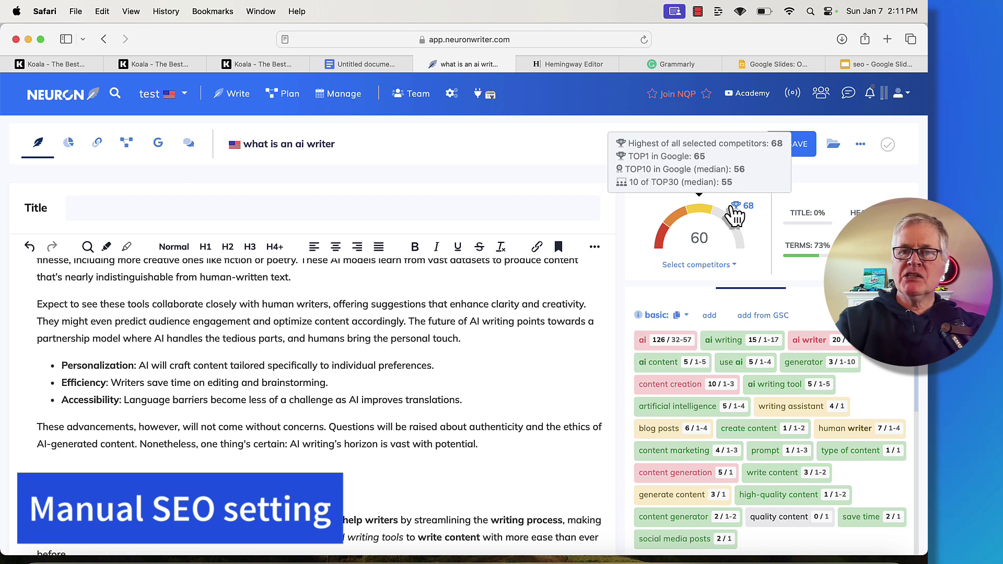
# Show the full 'What is an AI Writer: Unveiling the Digital Wordsmith' article with Details closed
pyautogui.click(871, 67)
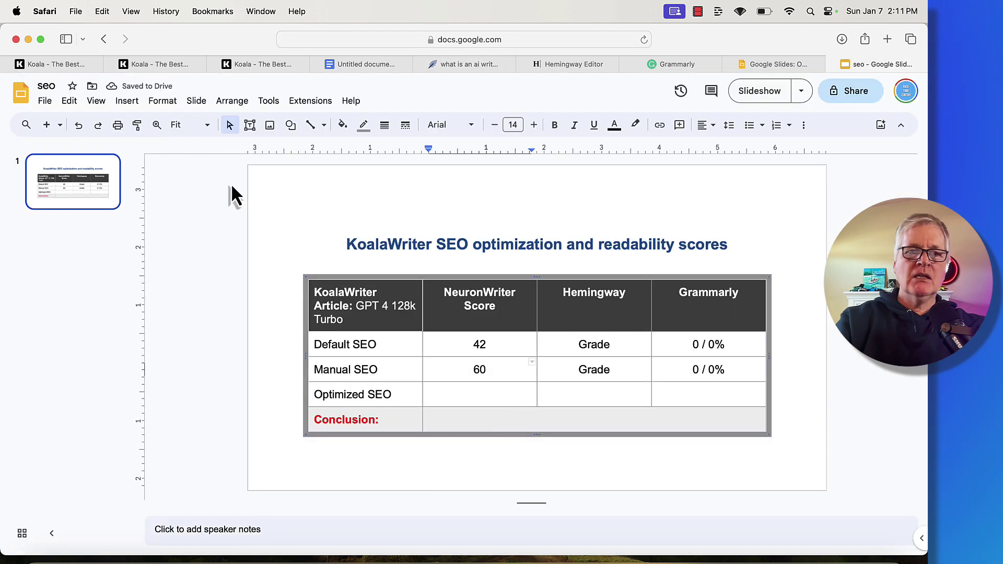
pyautogui.click(252, 64)
pyautogui.click(609, 268)
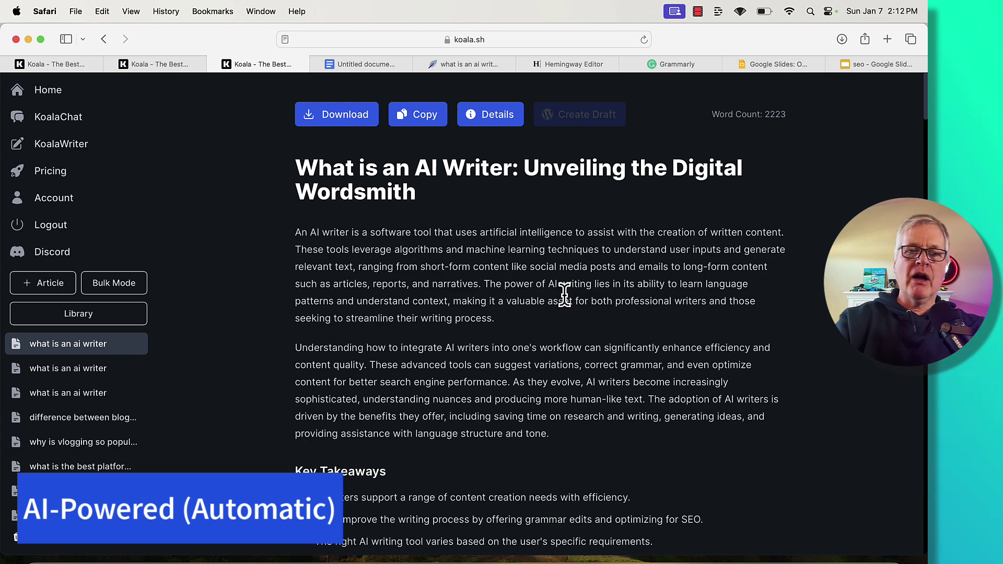
# Paste the Digital Wordsmith article into NeuronWriter and read its content score of 51
pyautogui.click(426, 119)
pyautogui.click(469, 65)
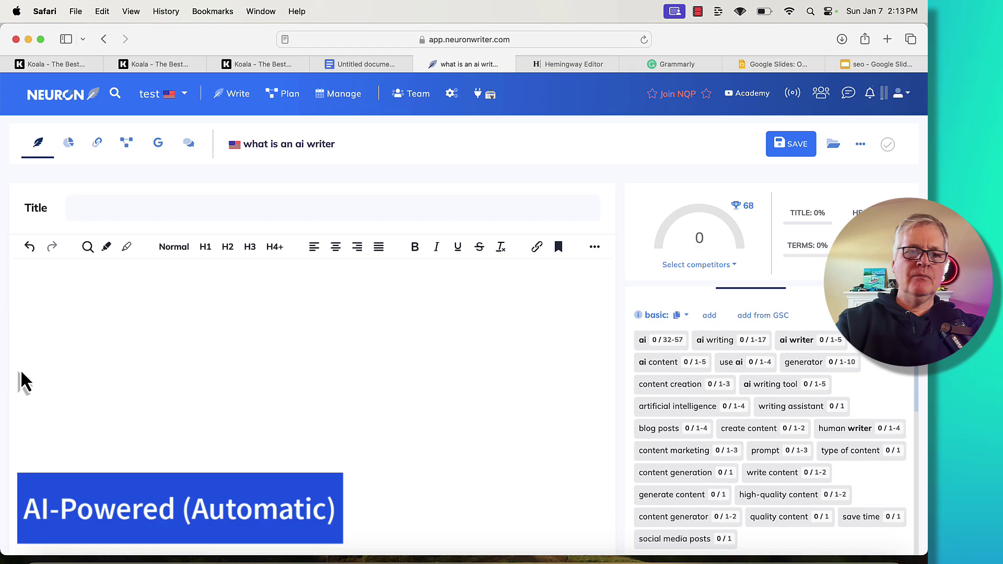
pyautogui.press('super+v')
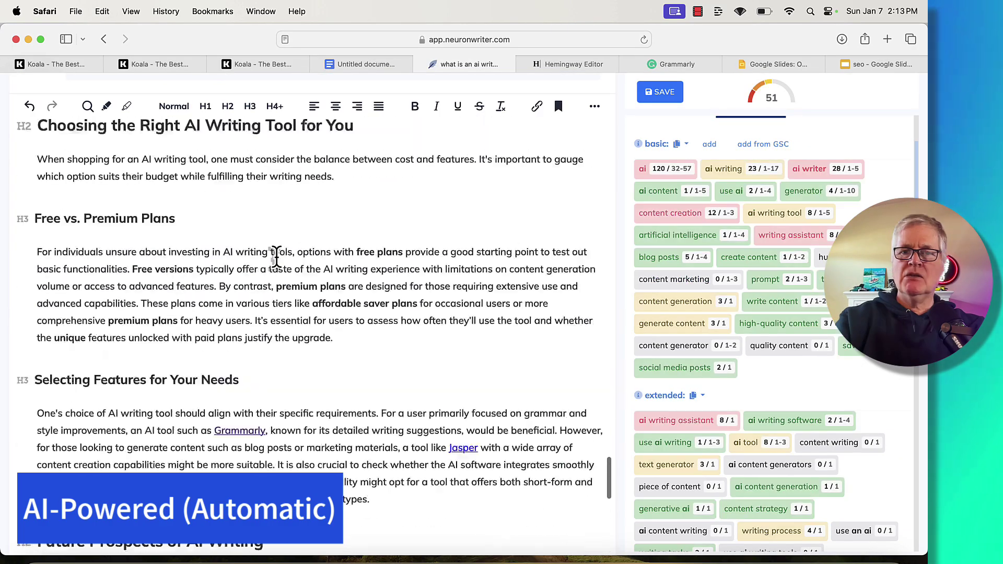
pyautogui.scroll(20, 275, 253)
pyautogui.scroll(10, 276, 256)
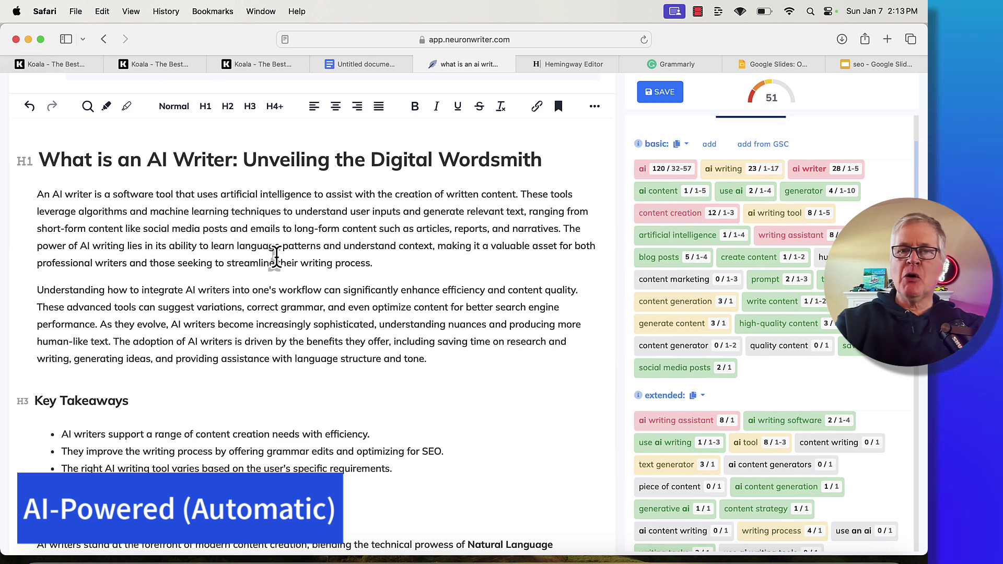
# Record 51 as the Optimized SEO NeuronWriter score, then move on to the Hemingway Editor
pyautogui.click(862, 69)
pyautogui.click(476, 395)
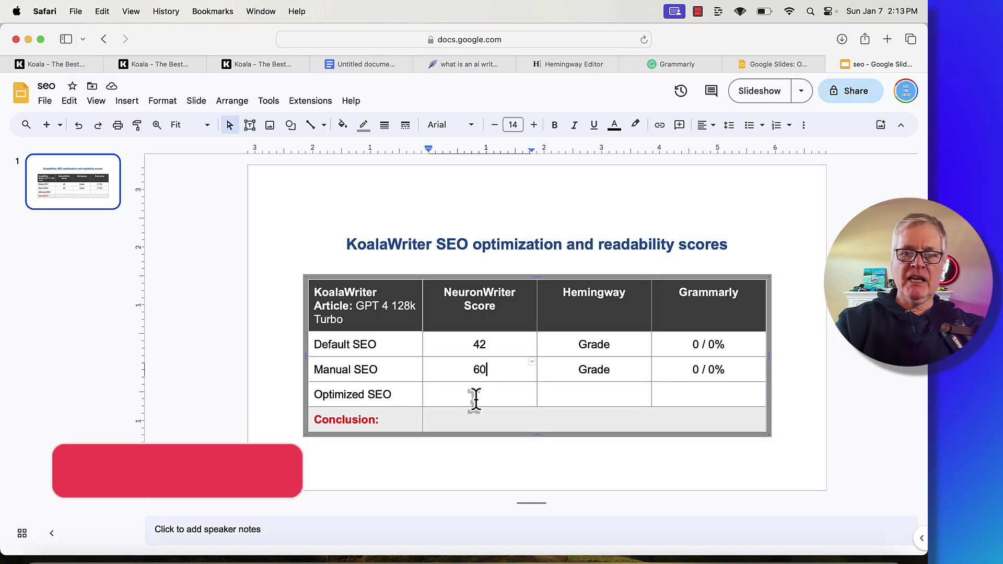
pyautogui.write('71')
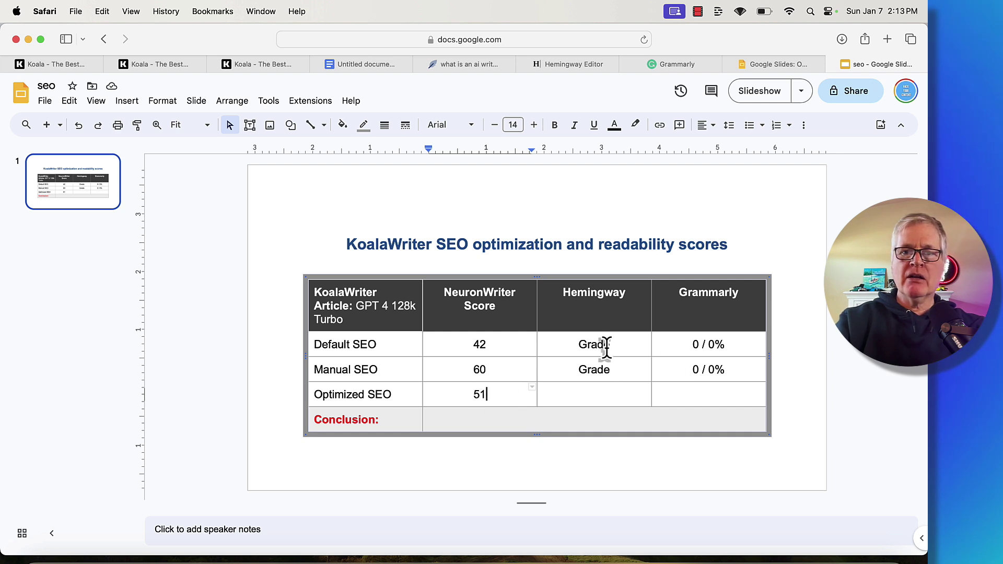
pyautogui.click(568, 65)
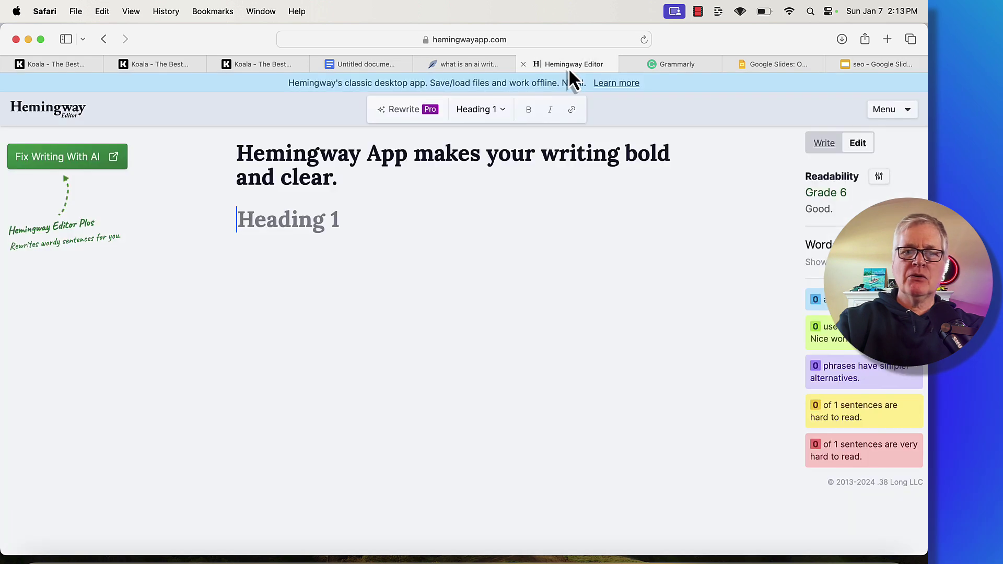
# Copy the Default SEO Koala article and paste it into Hemingway Editor for grading
pyautogui.click(34, 63)
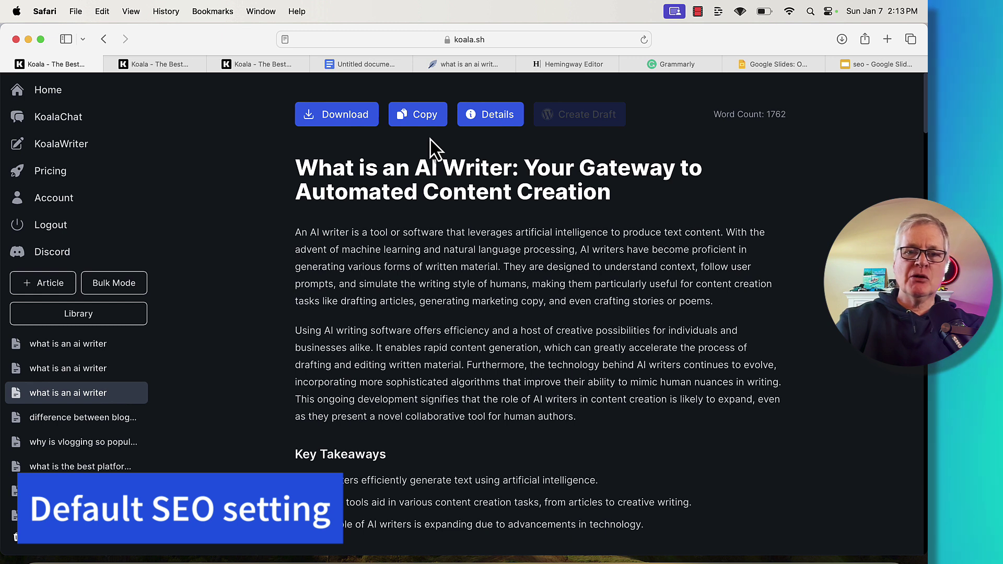
pyautogui.click(432, 121)
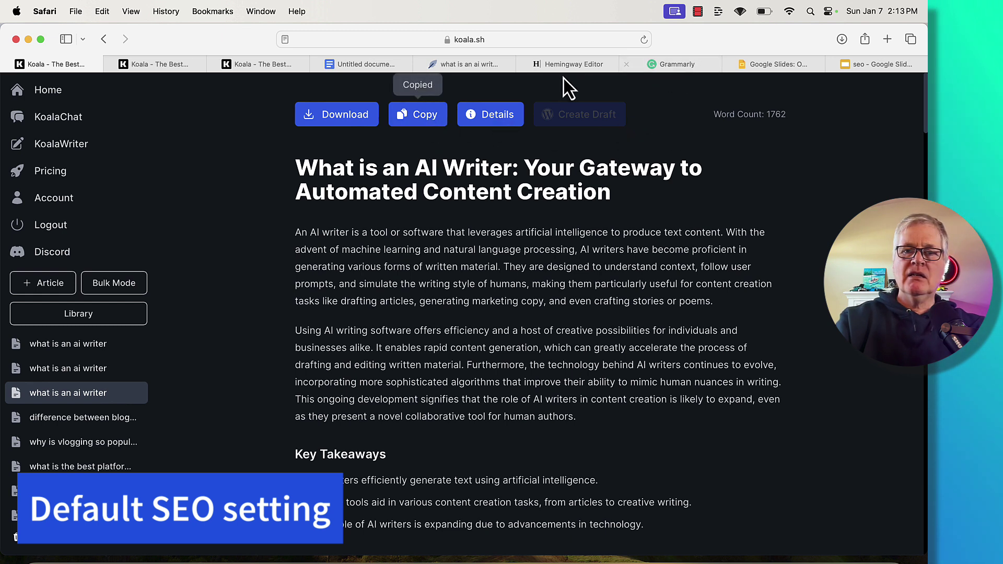
pyautogui.click(569, 65)
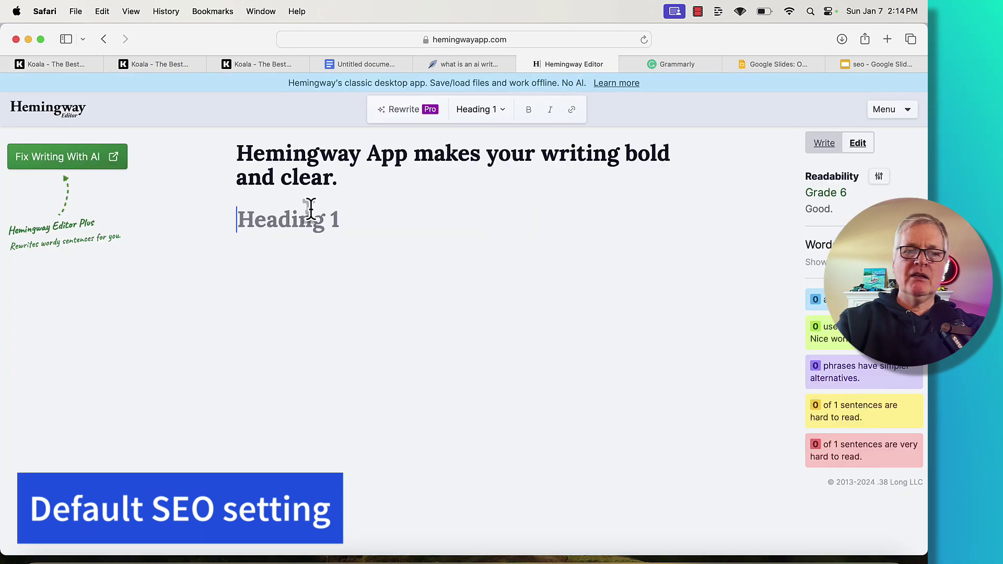
pyautogui.press('super+v')
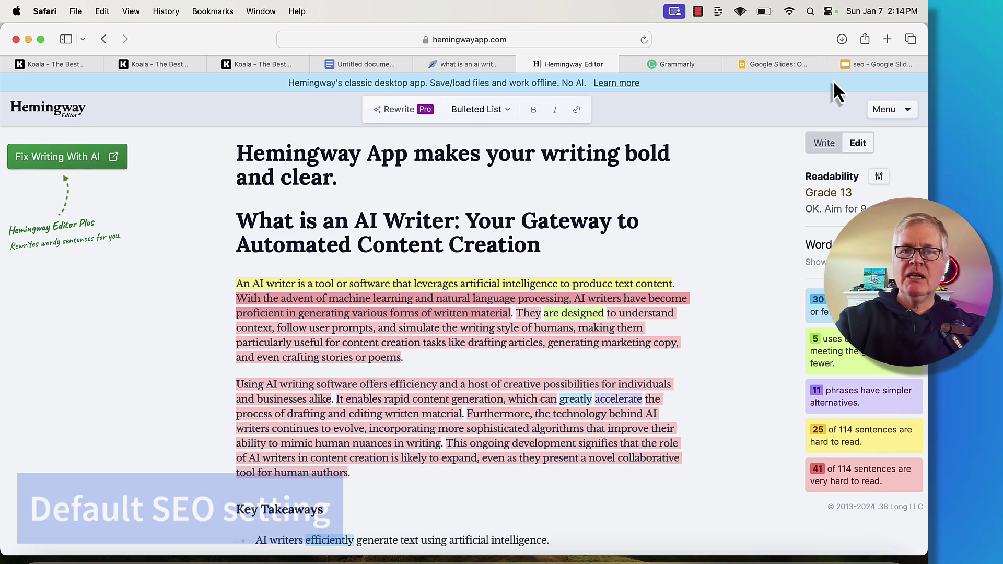
# Enter 'Grade 13' in the slide table's Default SEO Hemingway cell
pyautogui.click(865, 67)
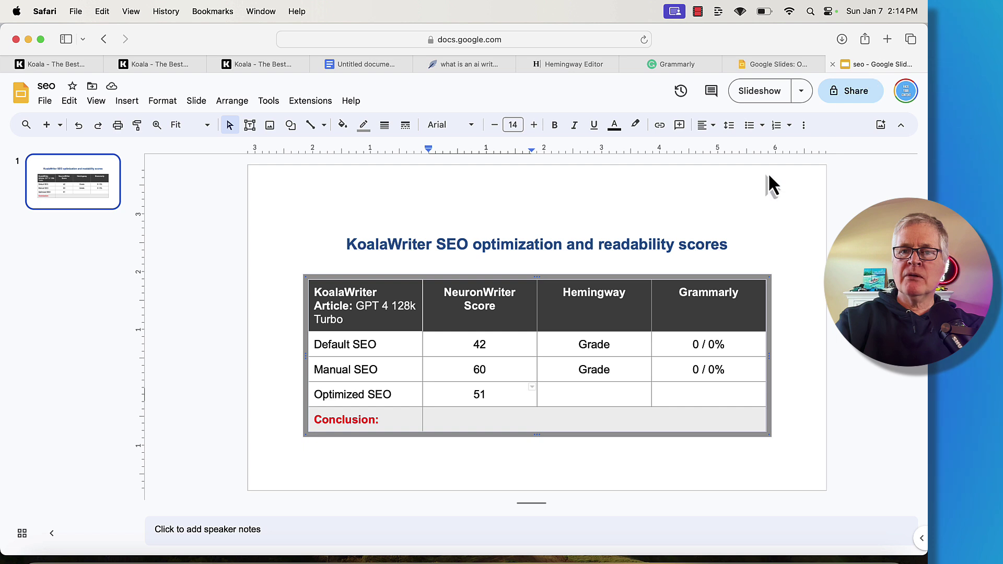
pyautogui.click(598, 343)
pyautogui.write('Grade 13')
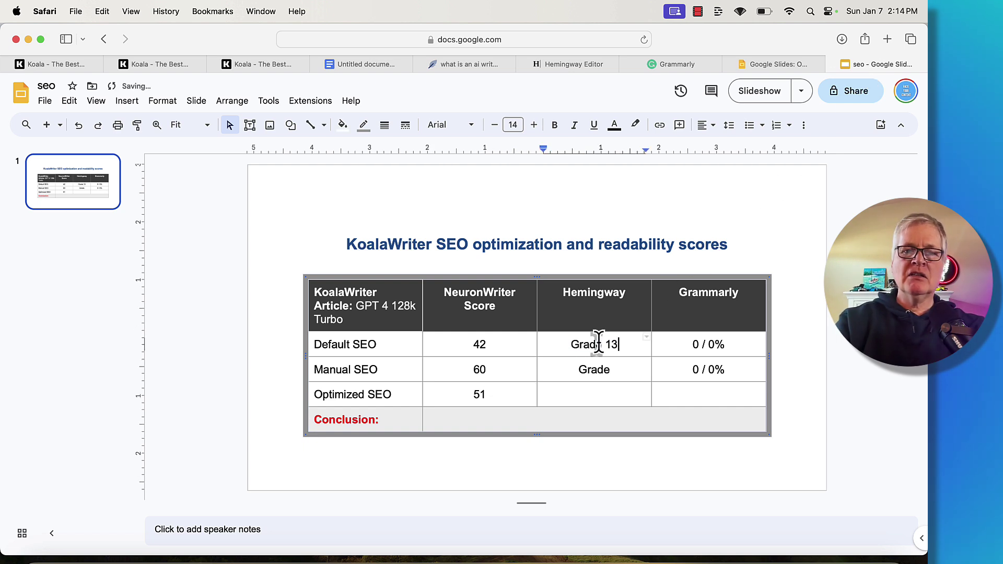
# Replace Hemingway's text with the copied Manual SEO Koala article to grade it
pyautogui.click(166, 68)
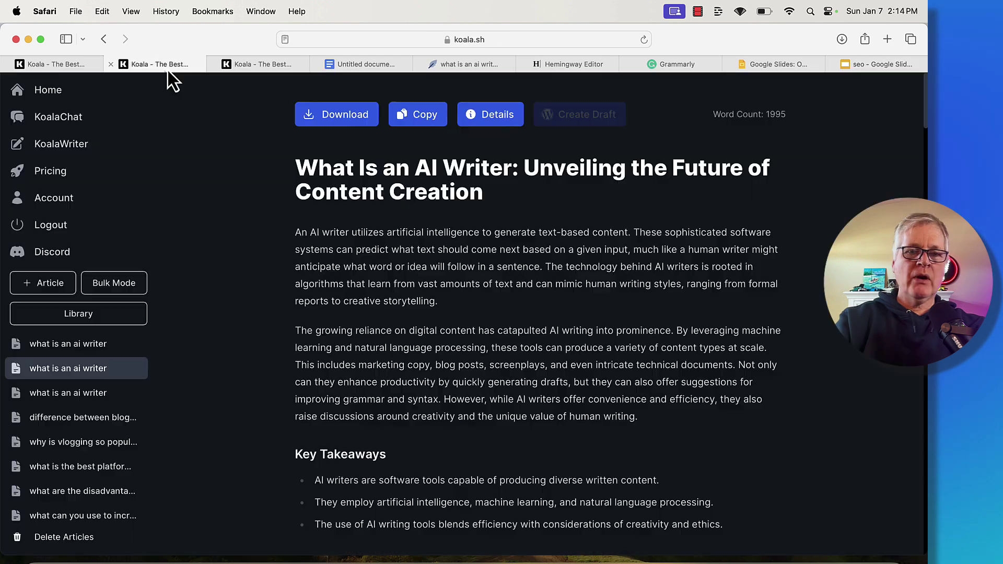
pyautogui.click(432, 117)
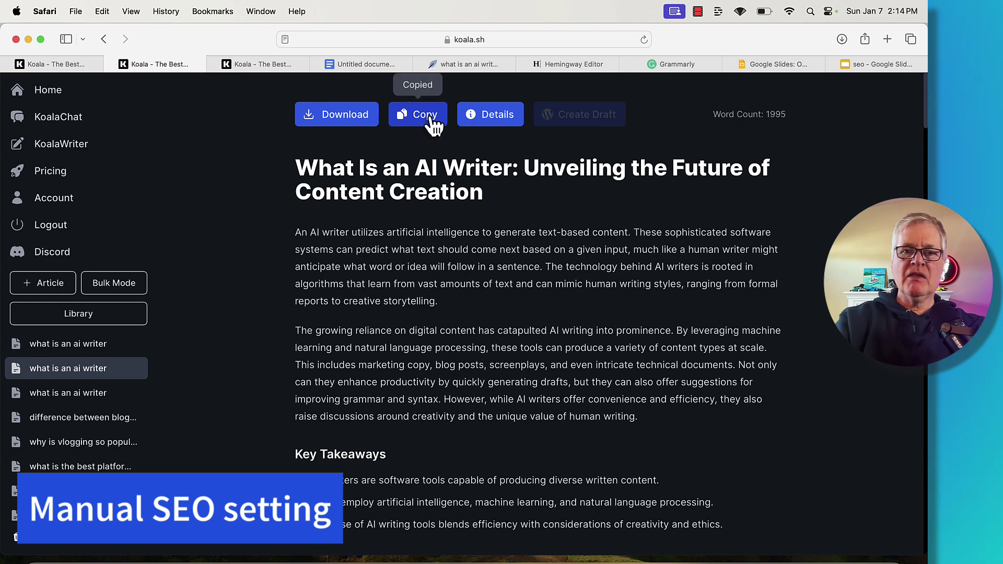
pyautogui.click(563, 67)
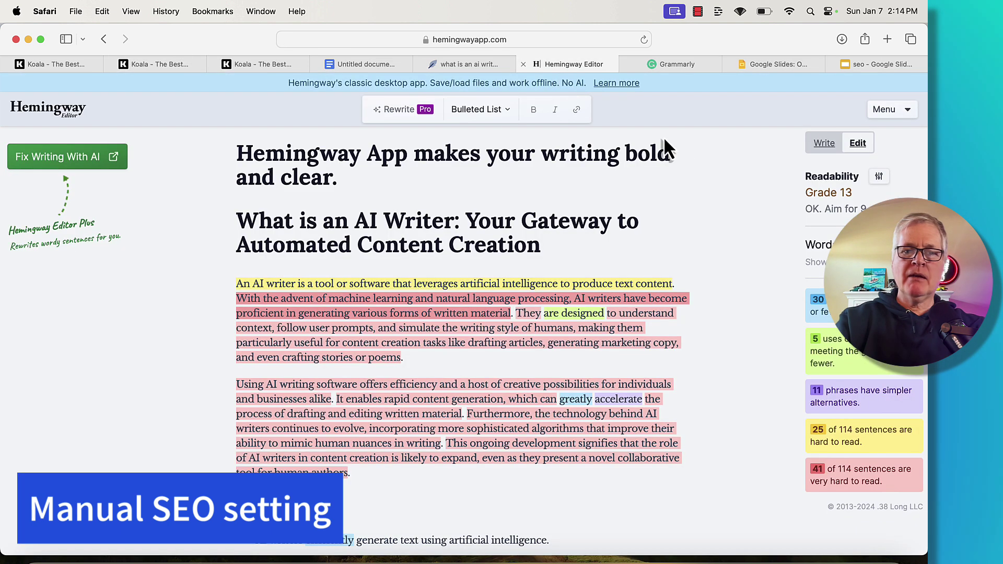
pyautogui.press('super+a')
pyautogui.press('super+v')
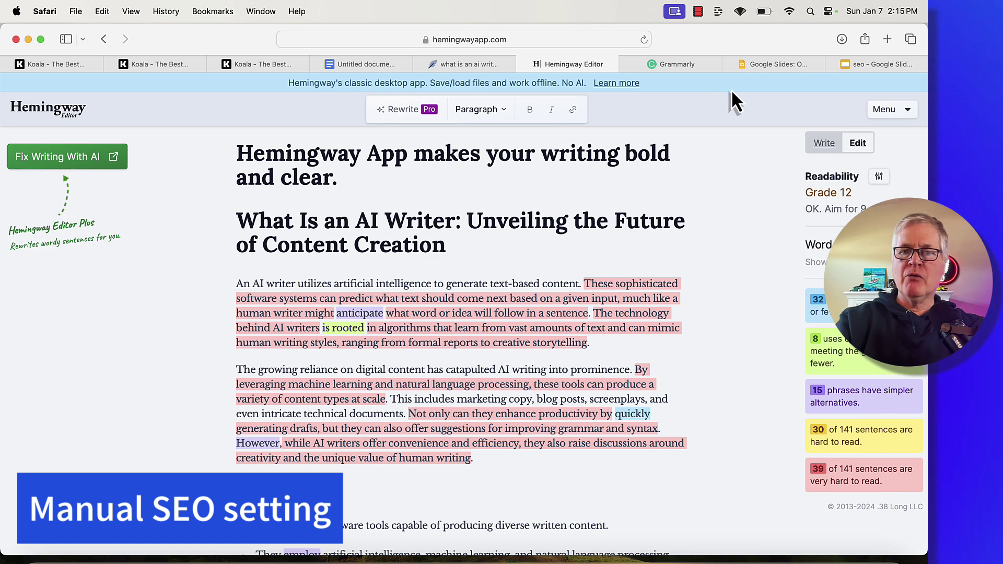
# Complete 'Grade 12' in the Manual SEO Hemingway cell and start the Optimized SEO cell
pyautogui.click(870, 63)
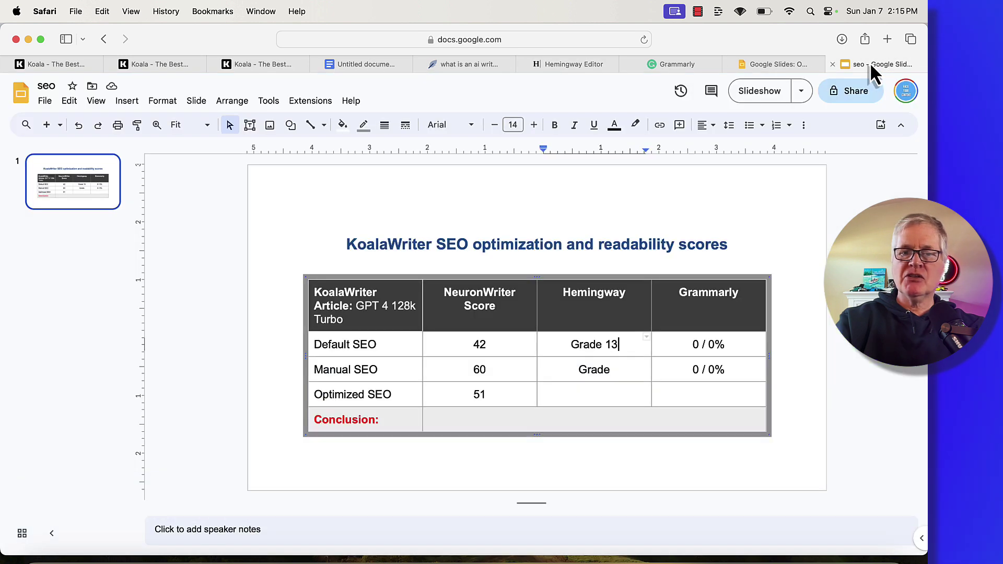
pyautogui.click(615, 369)
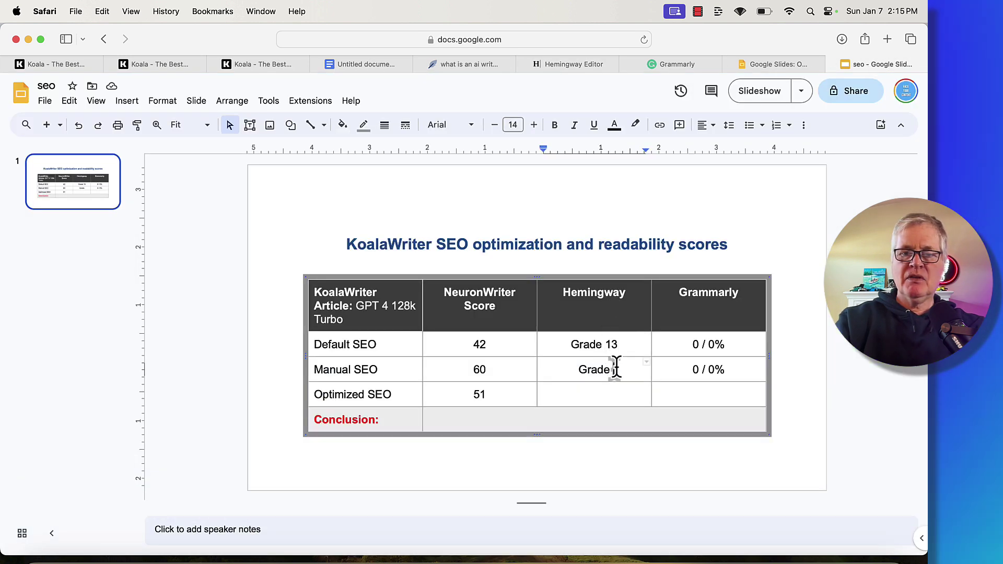
pyautogui.write('12')
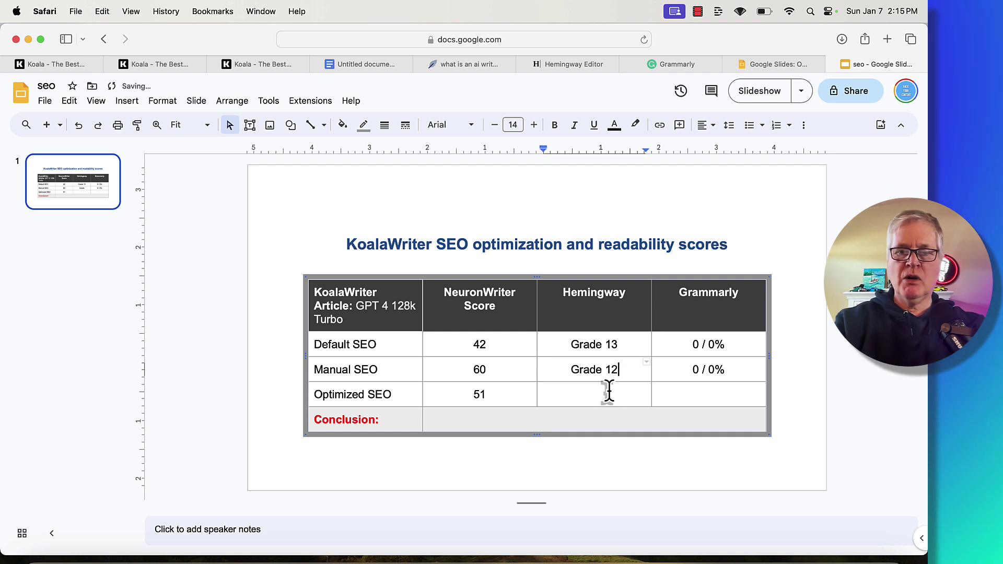
pyautogui.click(594, 395)
pyautogui.write('Grade')
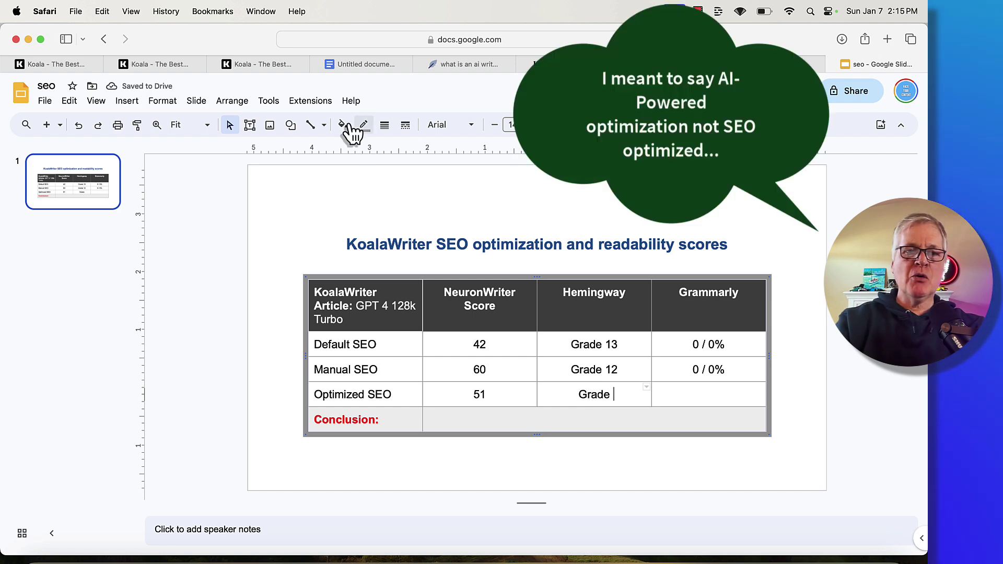
# Copy the AI-Powered Koala article into Hemingway Editor and review its grade
pyautogui.click(280, 64)
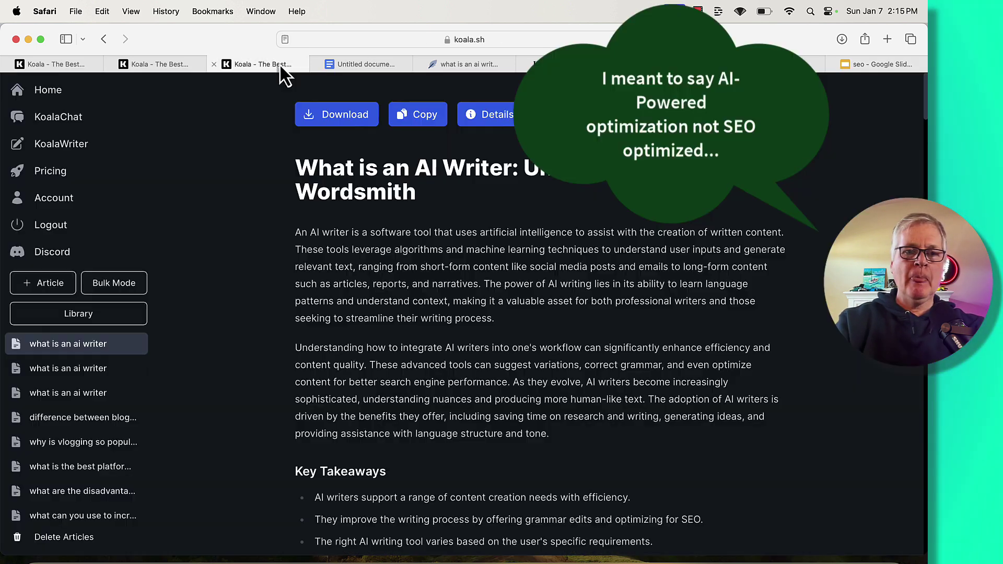
pyautogui.click(425, 121)
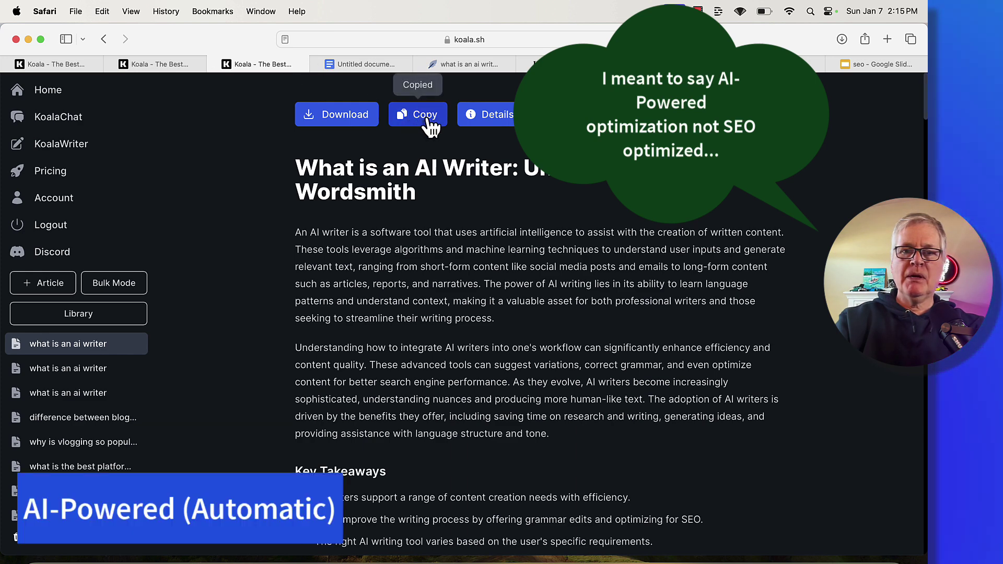
pyautogui.click(564, 64)
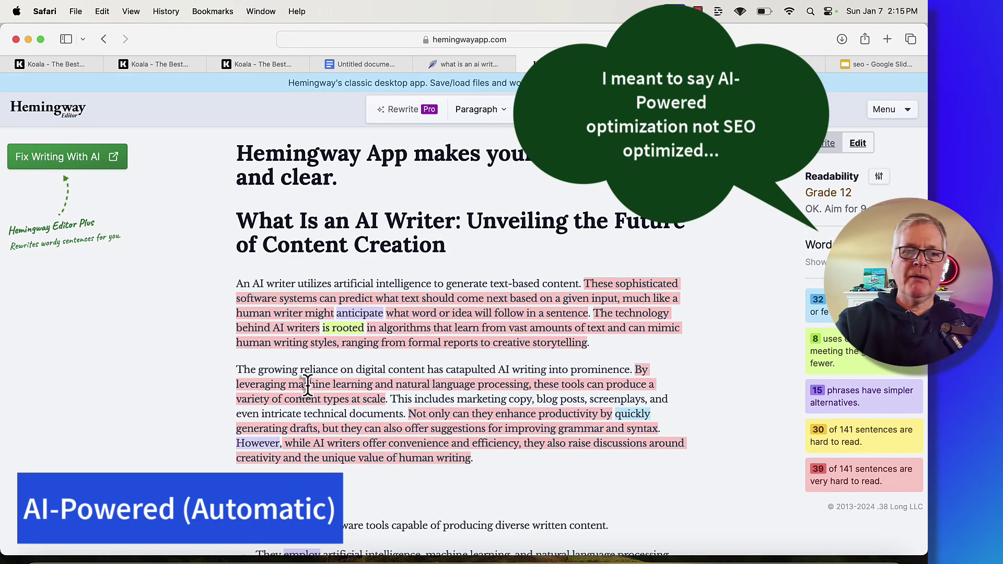
pyautogui.press('super+Down')
pyautogui.press('super+Up')
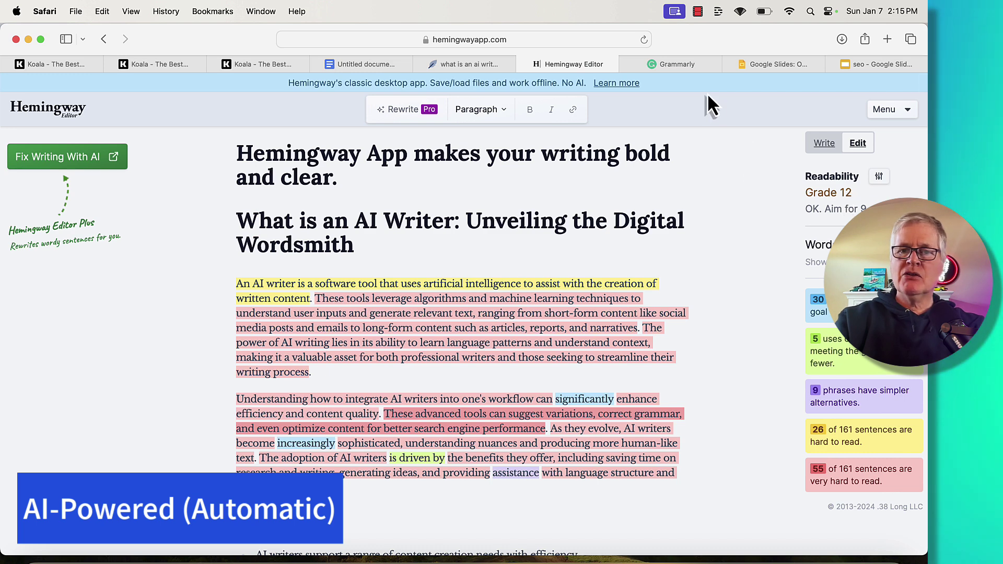
# Fill the Optimized SEO row with Grade 12 for Hemingway and '0 / 0%' for Grammarly
pyautogui.click(878, 64)
pyautogui.write('12')
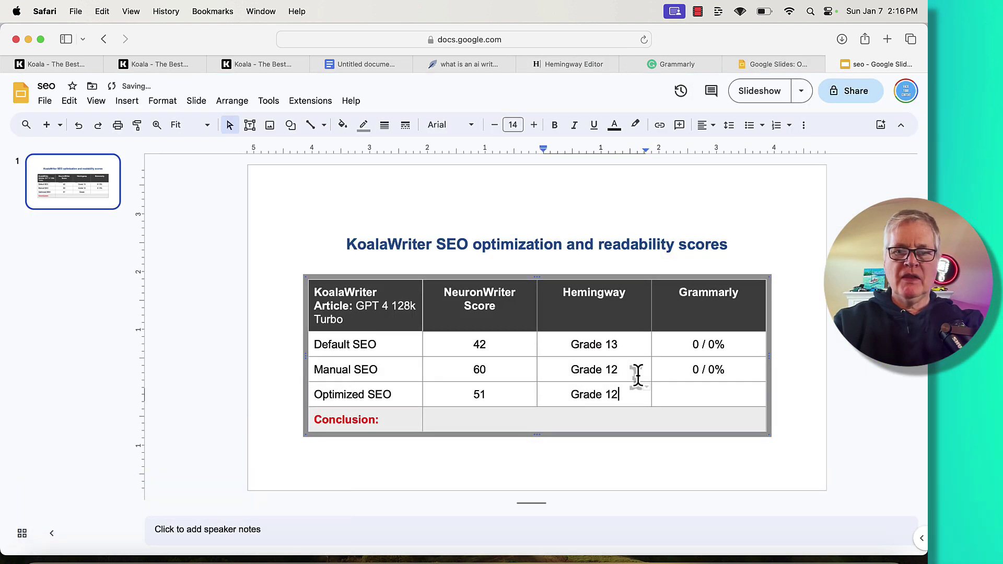
pyautogui.click(693, 392)
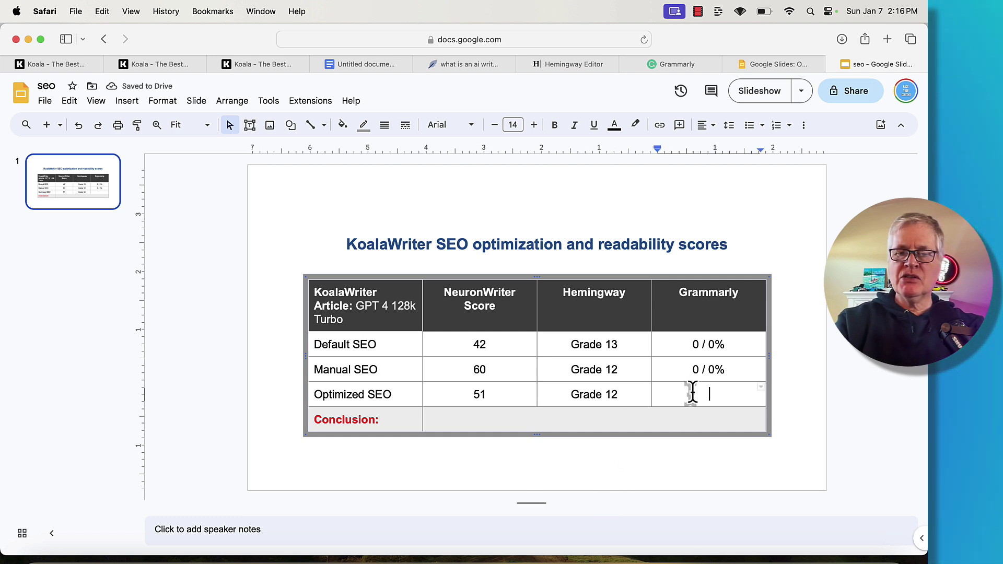
pyautogui.write('0 / 0%')
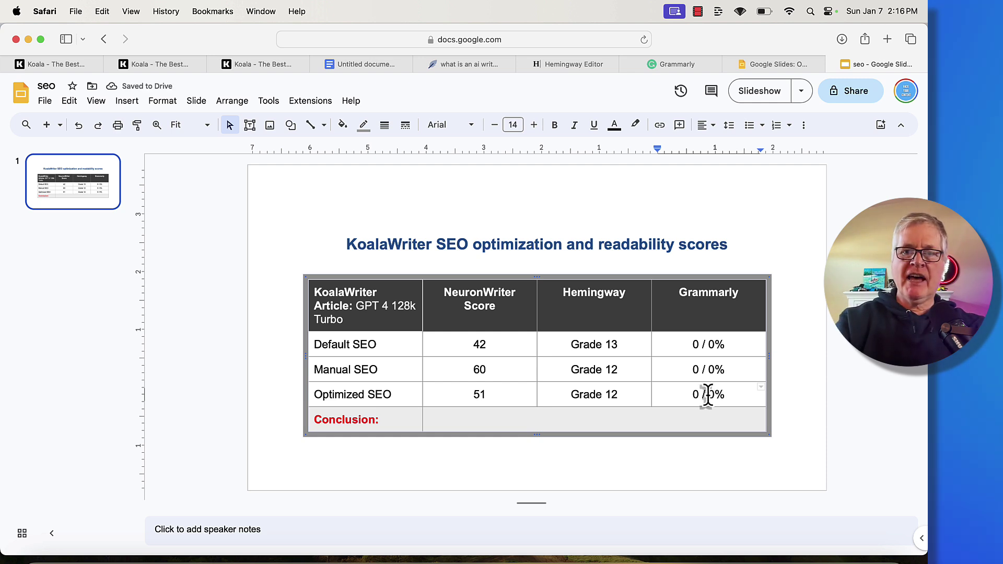
# Paste the Default SEO Koala article into a new Grammarly document for scoring
pyautogui.click(707, 395)
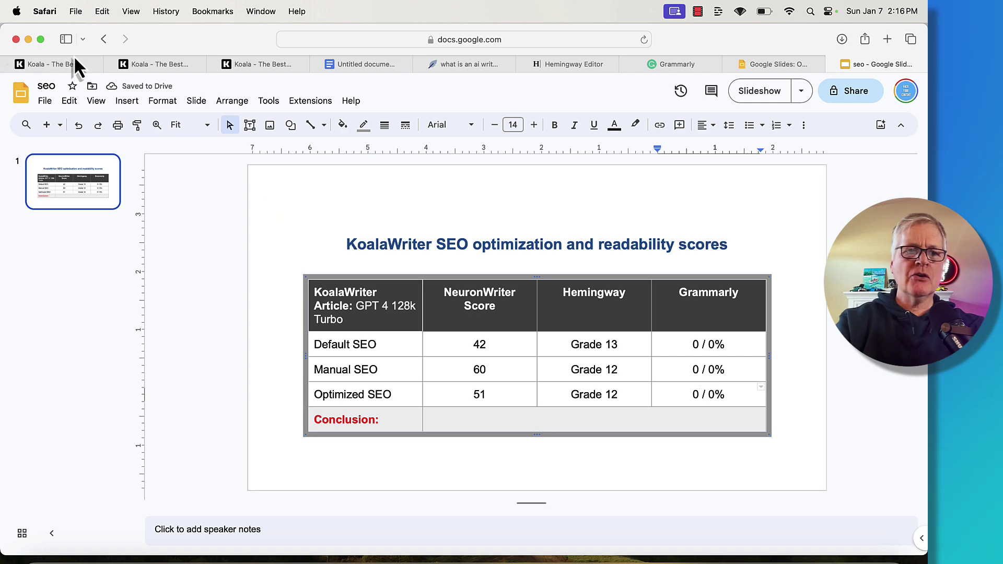
pyautogui.click(61, 64)
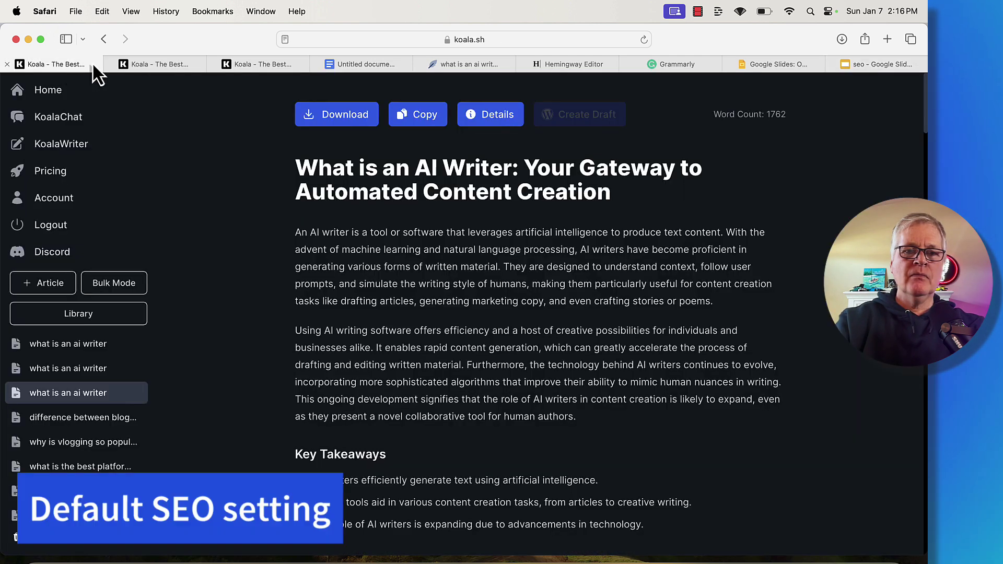
pyautogui.click(420, 123)
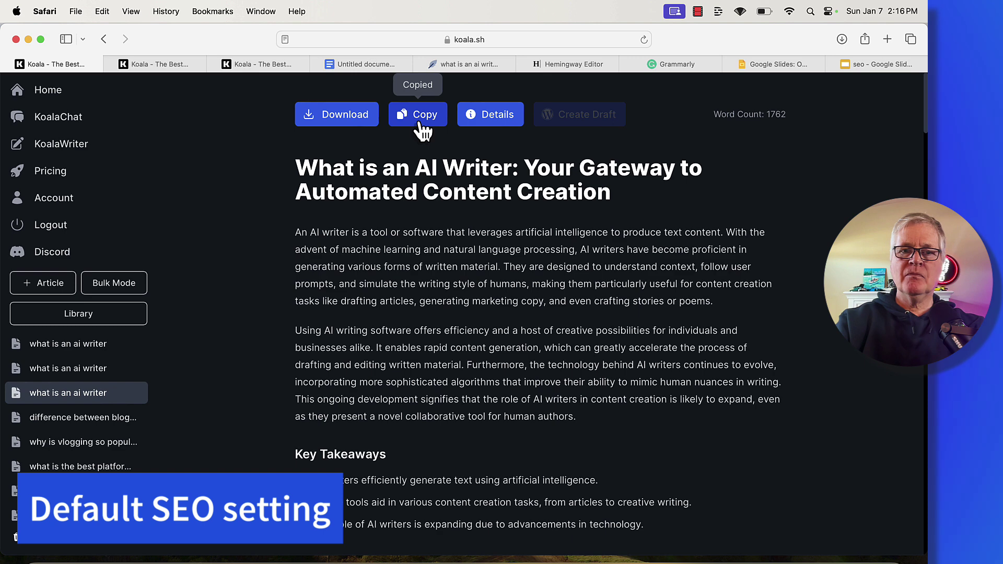
pyautogui.click(675, 71)
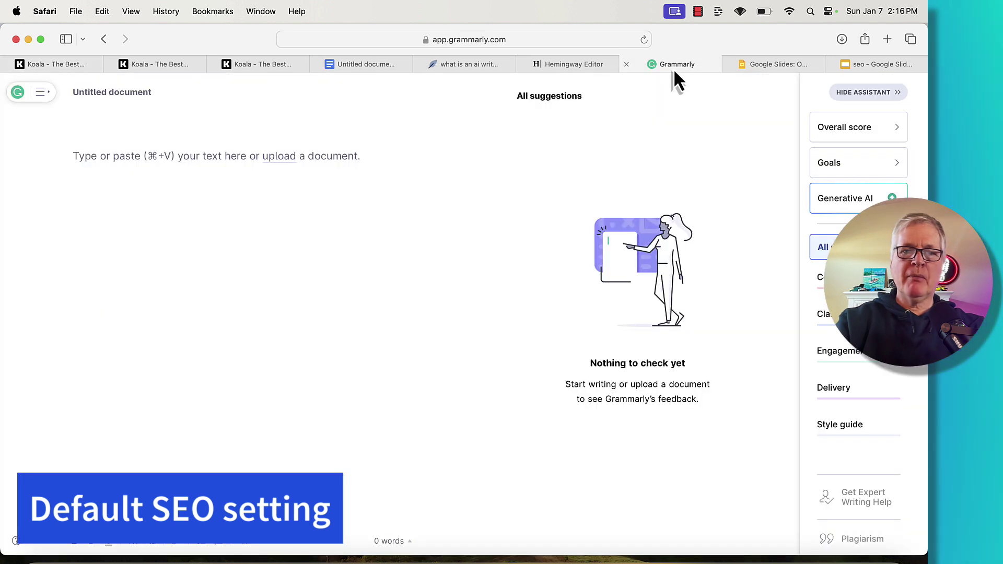
pyautogui.click(89, 195)
pyautogui.press('super+v')
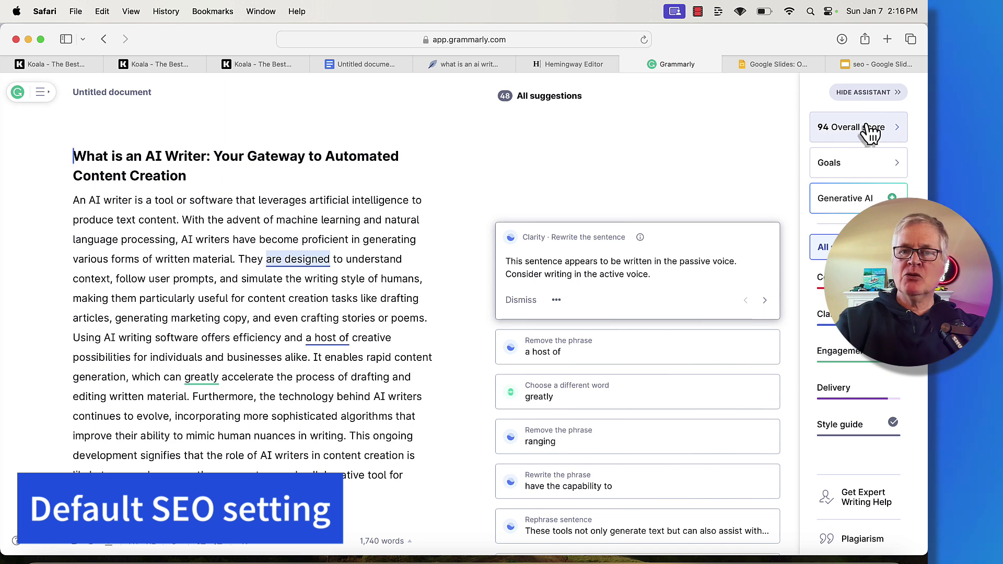
# Record Grammarly's score of 94 in the Default SEO Grammarly cell, checking the 3% plagiarism result
pyautogui.click(889, 64)
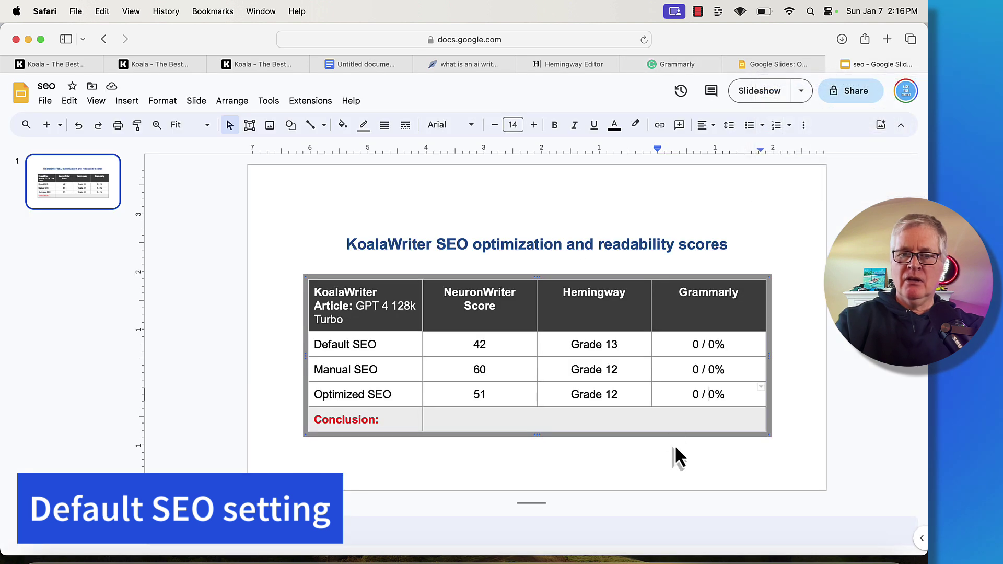
pyautogui.write('94')
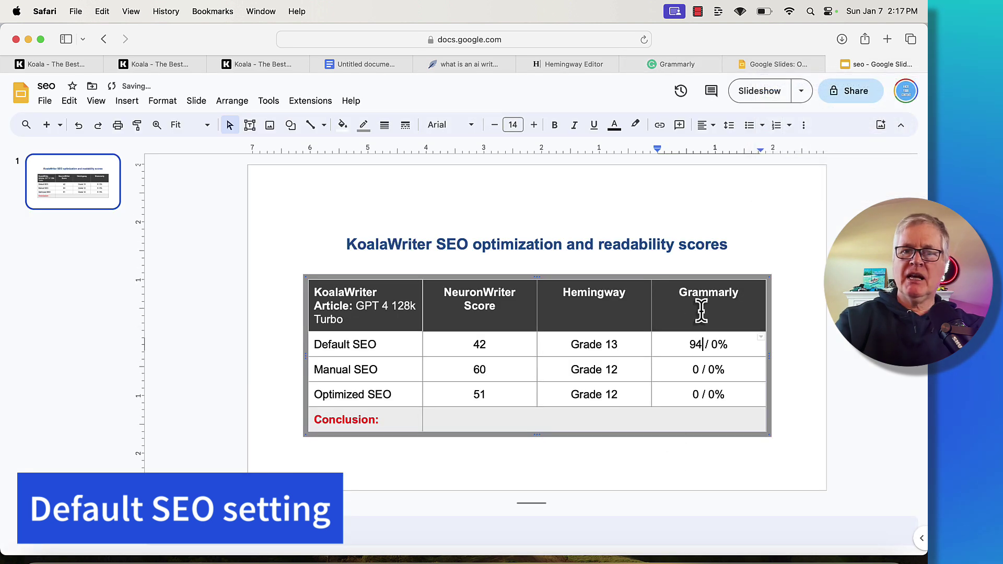
pyautogui.click(671, 67)
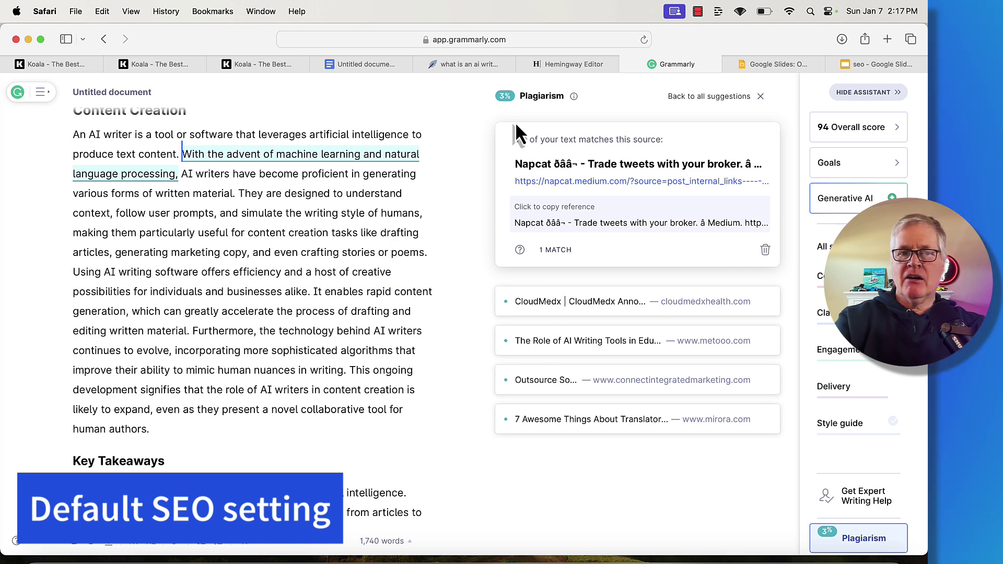
pyautogui.click(867, 65)
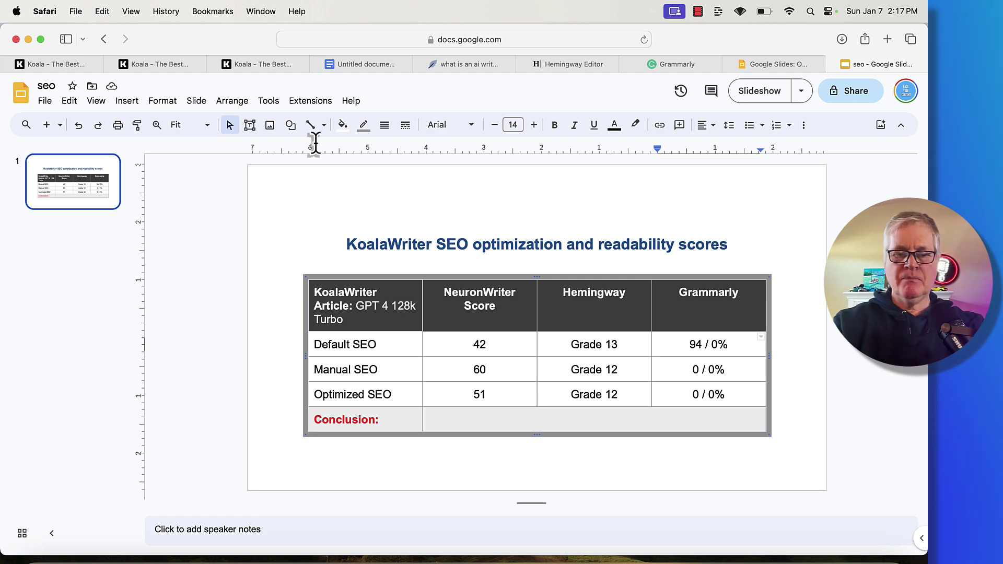
# Copy the Manual SEO Koala article and check it in Grammarly
pyautogui.click(186, 67)
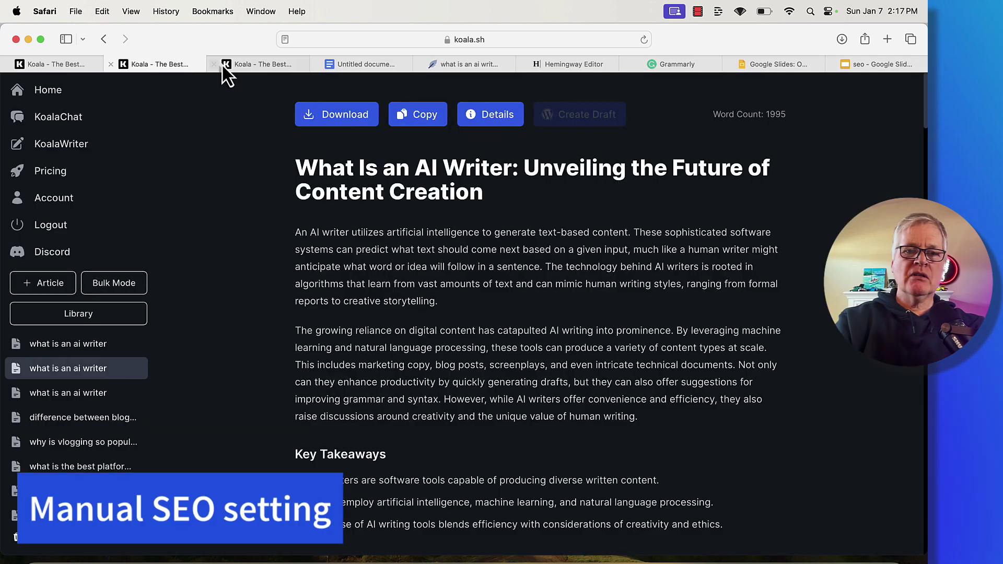
pyautogui.click(427, 125)
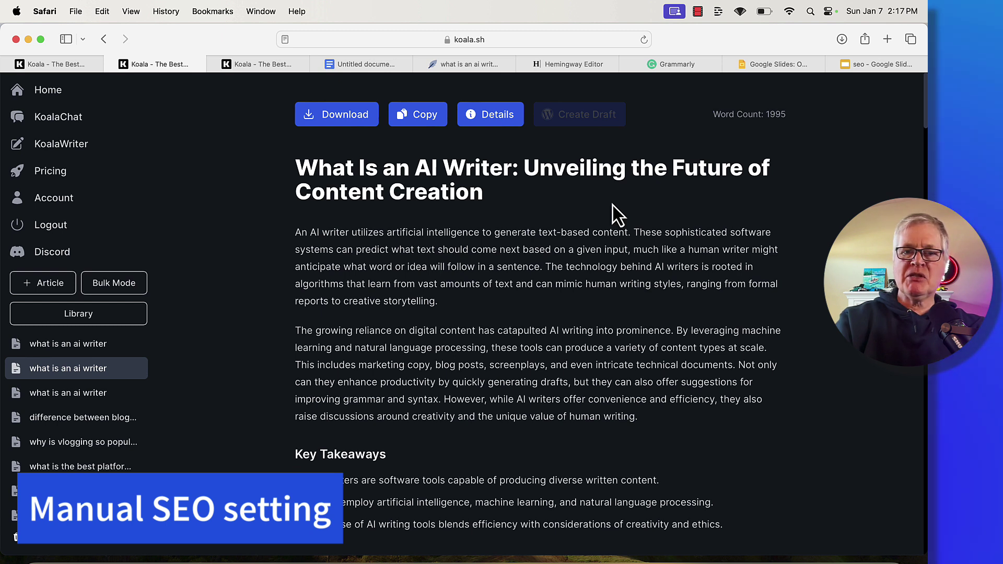
pyautogui.click(691, 64)
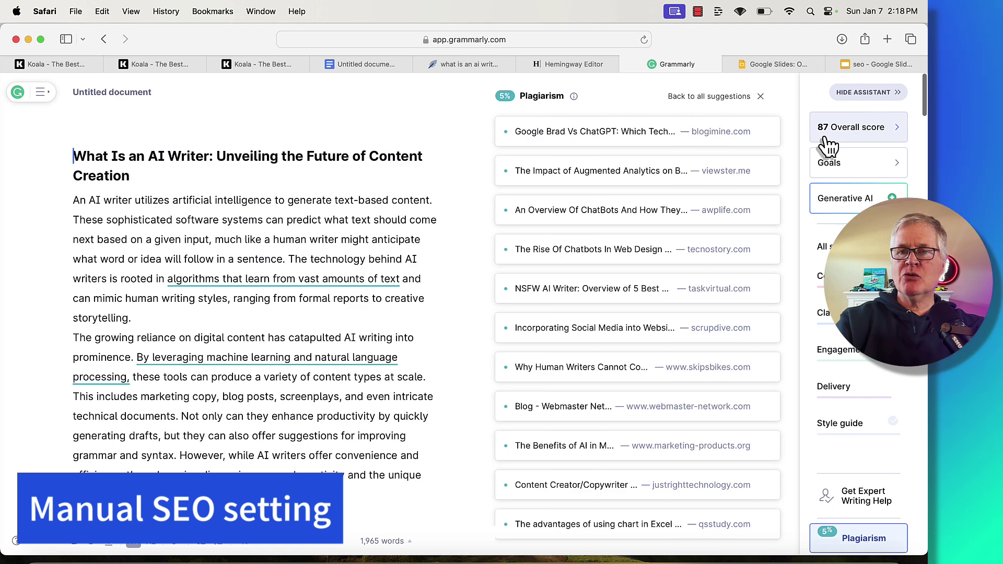
# Enter '87 / 5%' in the Manual SEO Grammarly cell from Grammarly's results
pyautogui.click(867, 65)
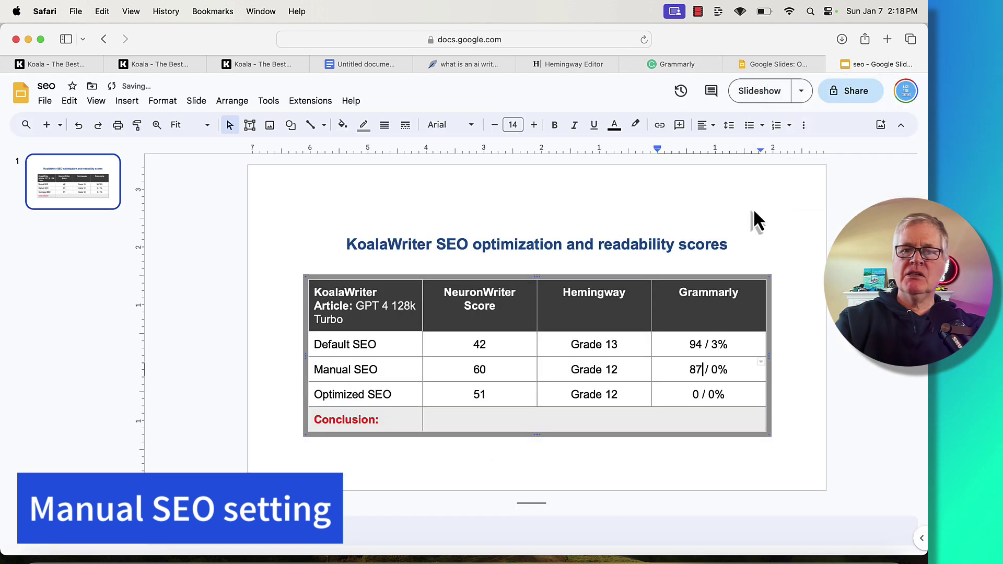
pyautogui.click(688, 67)
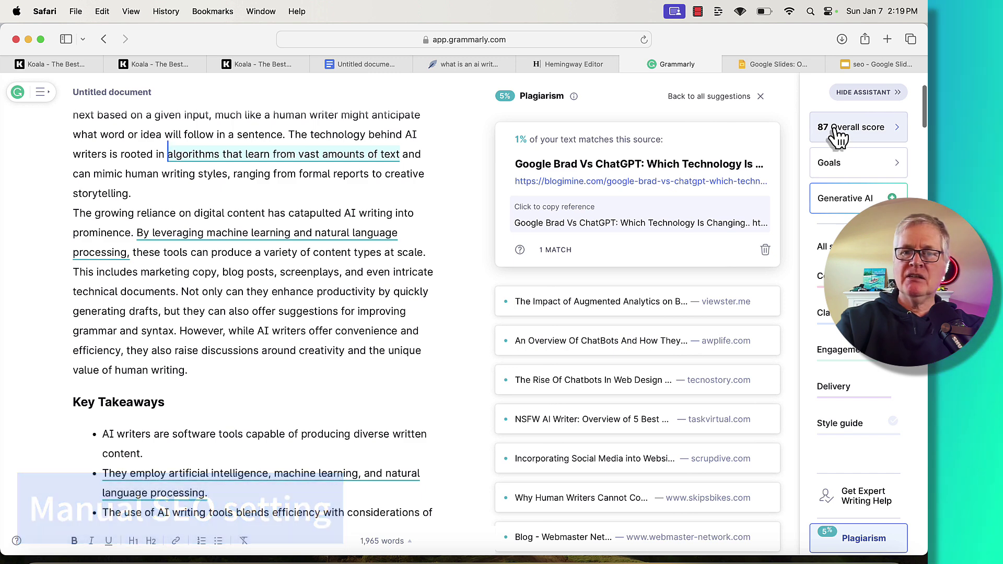
pyautogui.click(864, 65)
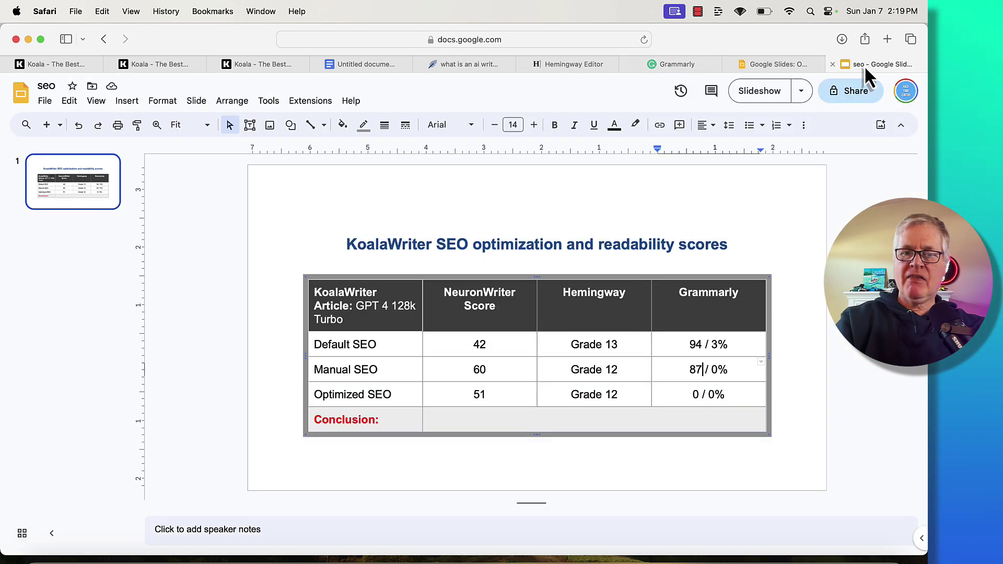
pyautogui.doubleClick(716, 366)
pyautogui.write('5')
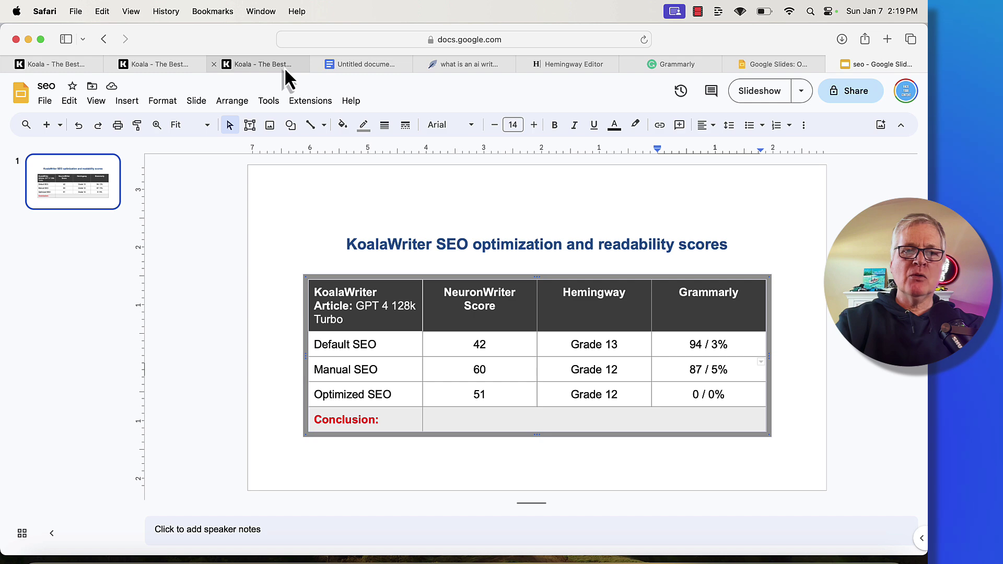
# Copy the AI-Powered (Automatic) Koala article for Grammarly and return to the score table
pyautogui.moveTo(285, 69)
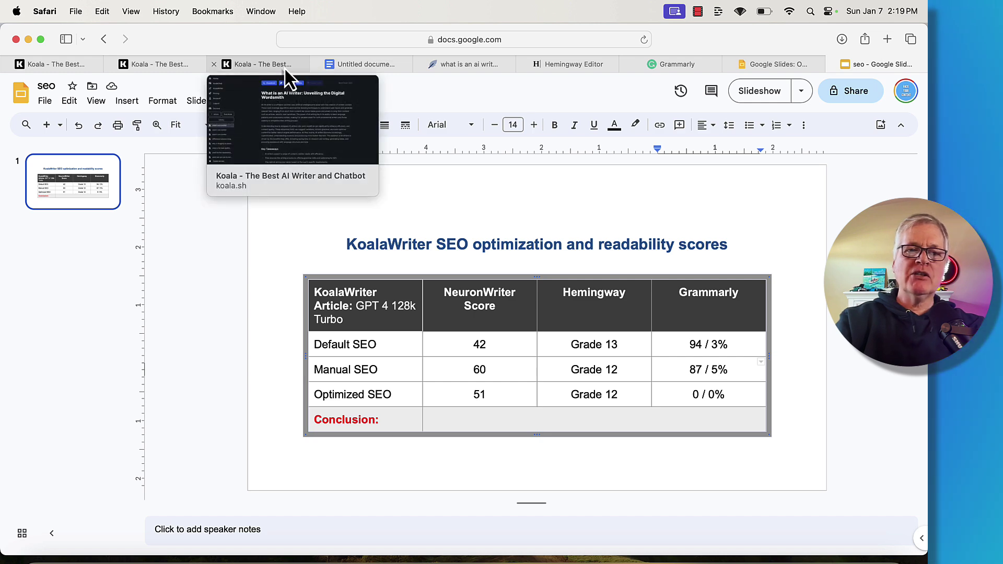
pyautogui.click(284, 67)
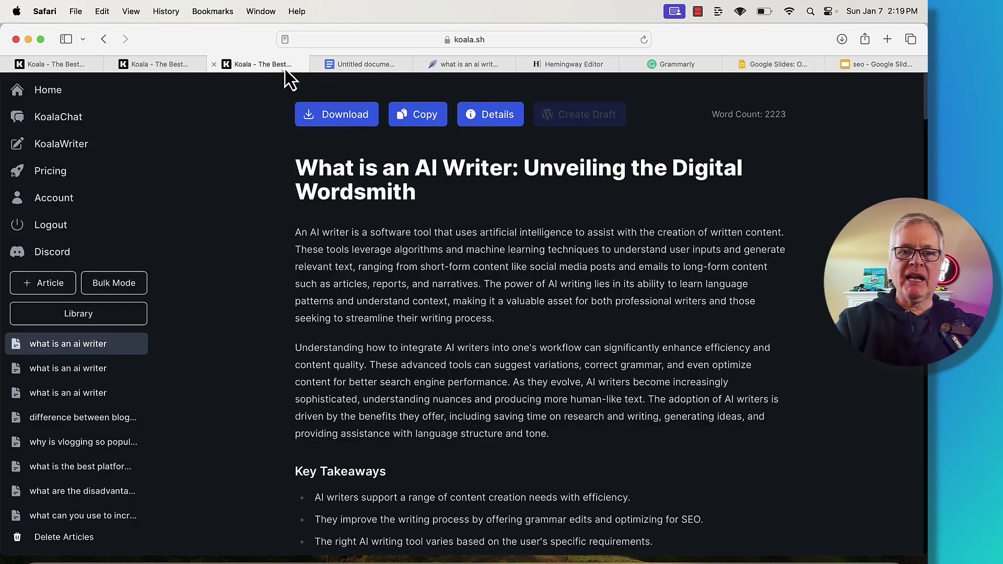
pyautogui.click(431, 119)
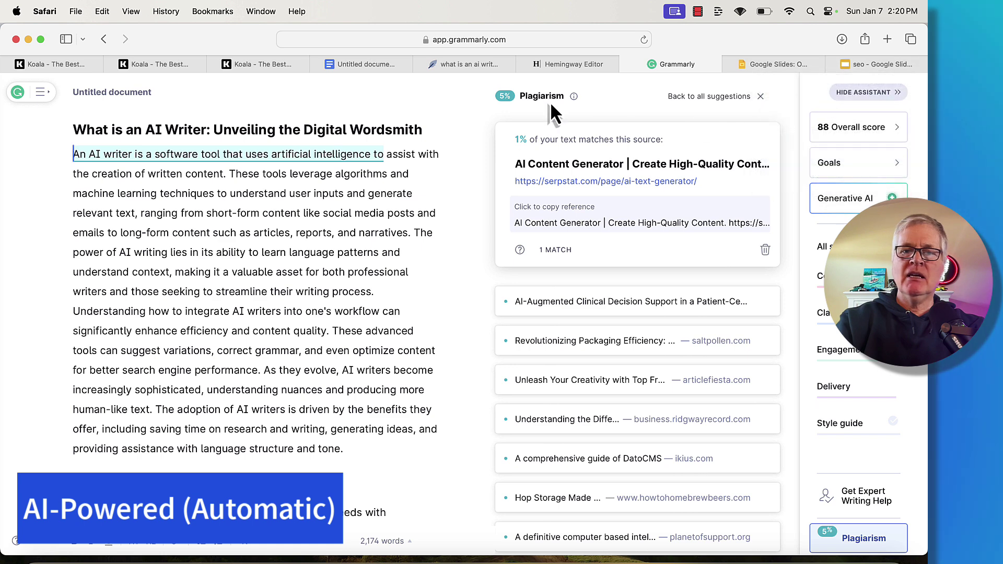
pyautogui.click(816, 65)
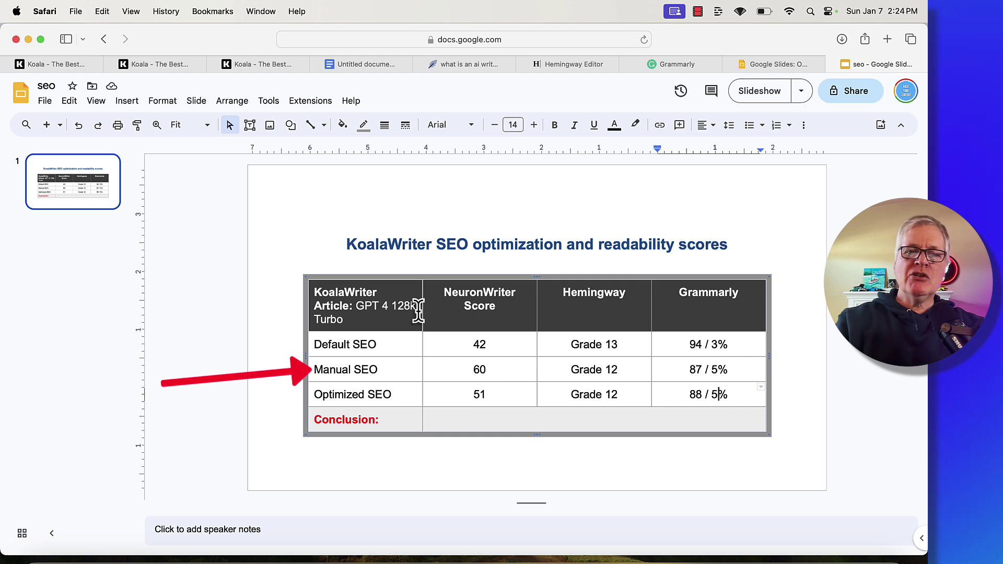
# Copy NeuronWriter's visible suggested terms as a List of terms and show the keyword document
pyautogui.click(487, 64)
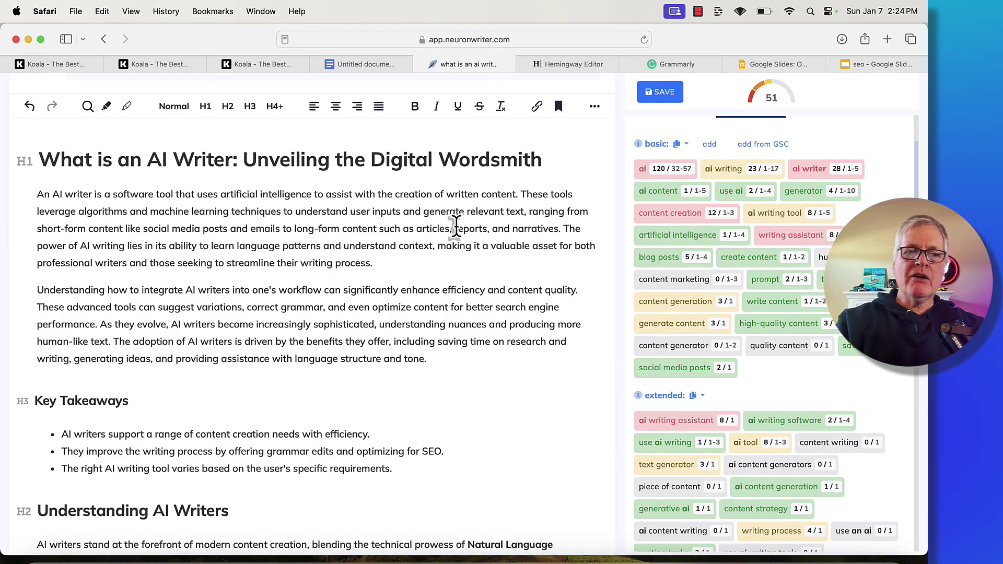
pyautogui.scroll(3, 460, 235)
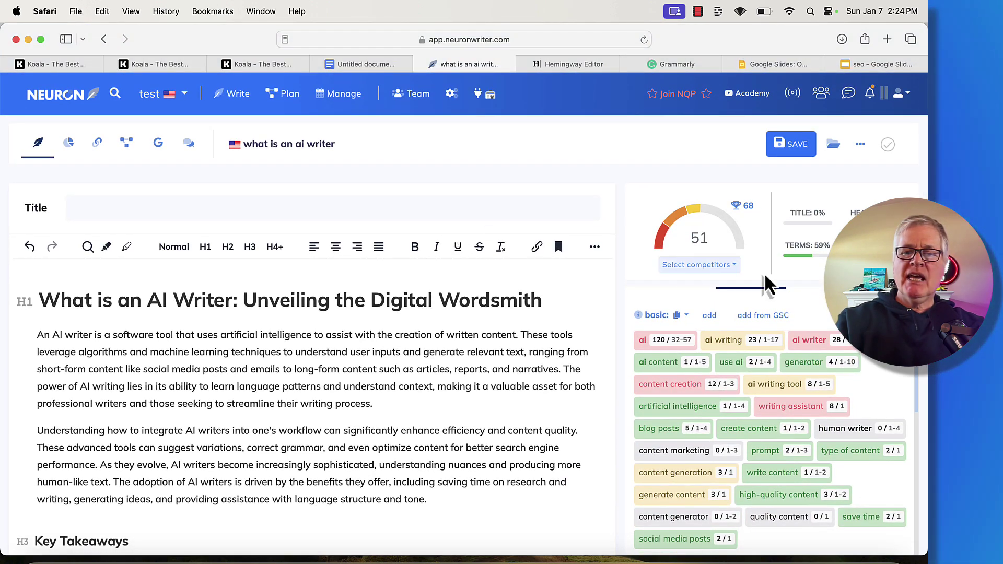
pyautogui.scroll(-10, 788, 291)
pyautogui.scroll(-5, 789, 291)
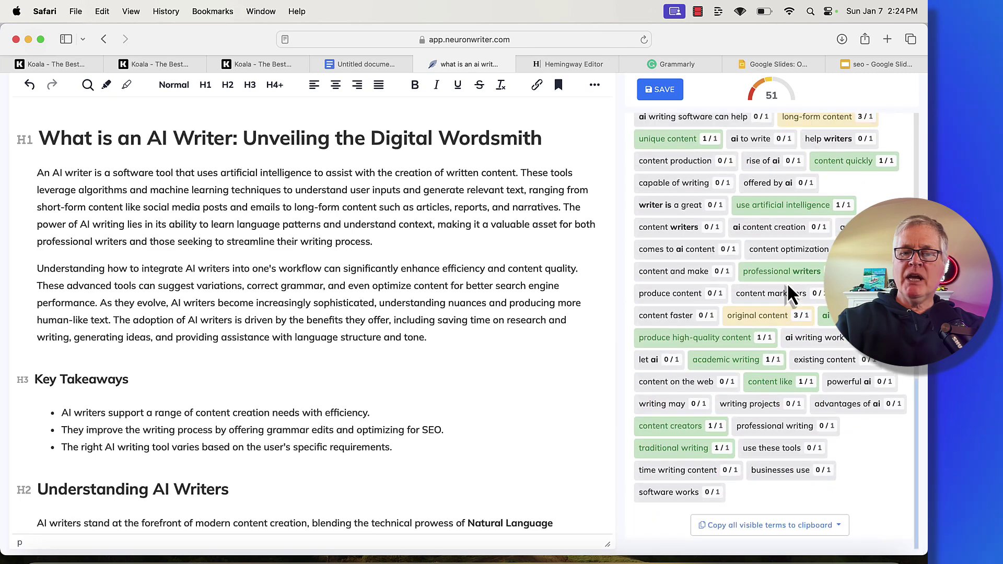
pyautogui.click(779, 538)
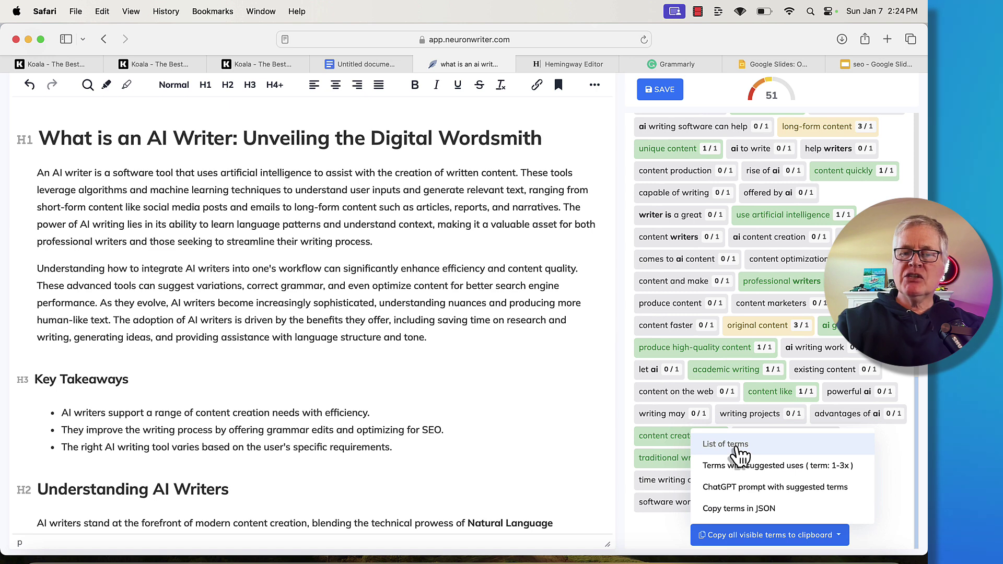
pyautogui.click(740, 449)
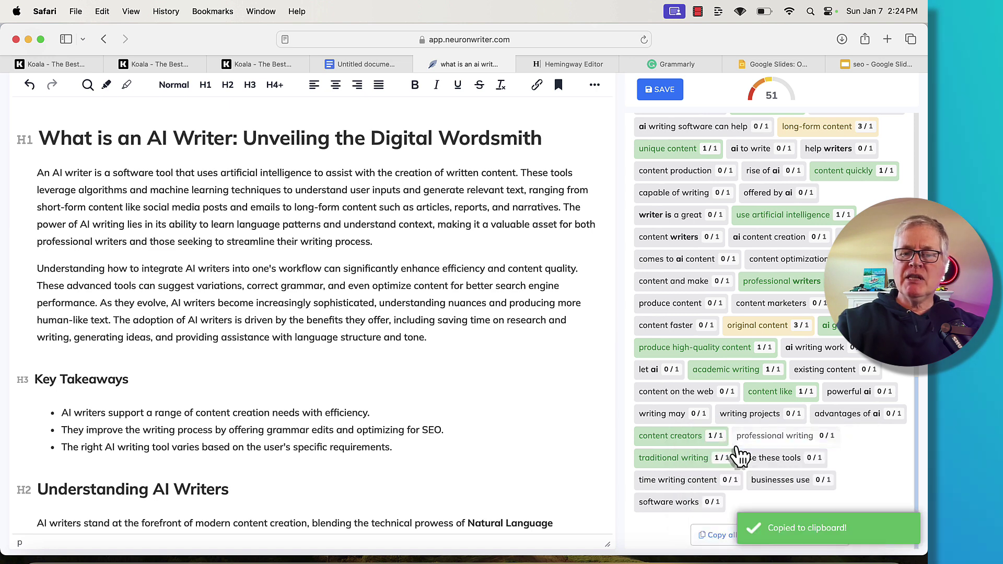
pyautogui.click(356, 62)
pyautogui.scroll(5, 413, 272)
pyautogui.scroll(10, 413, 272)
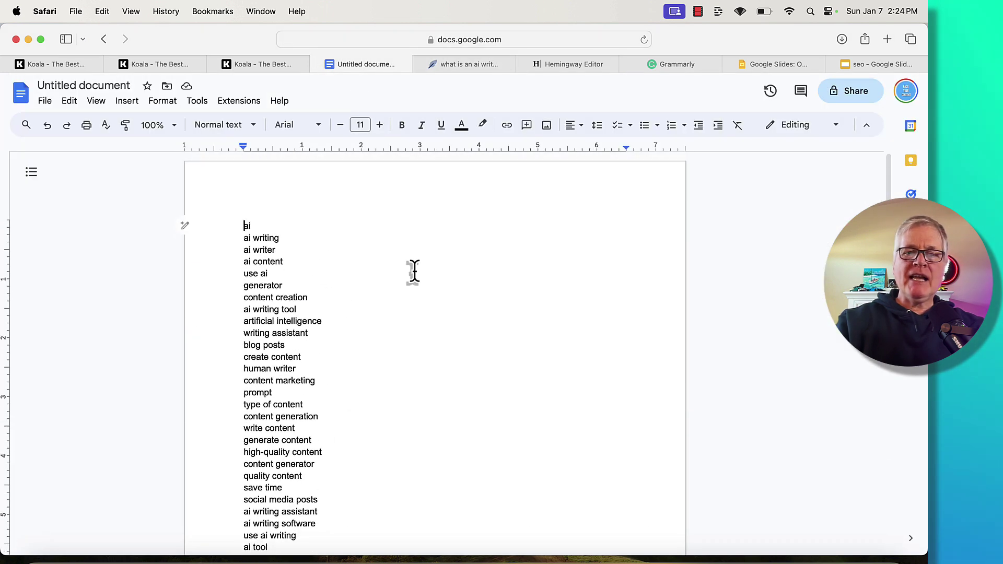
pyautogui.scroll(-1, 412, 271)
pyautogui.scroll(-2, 412, 272)
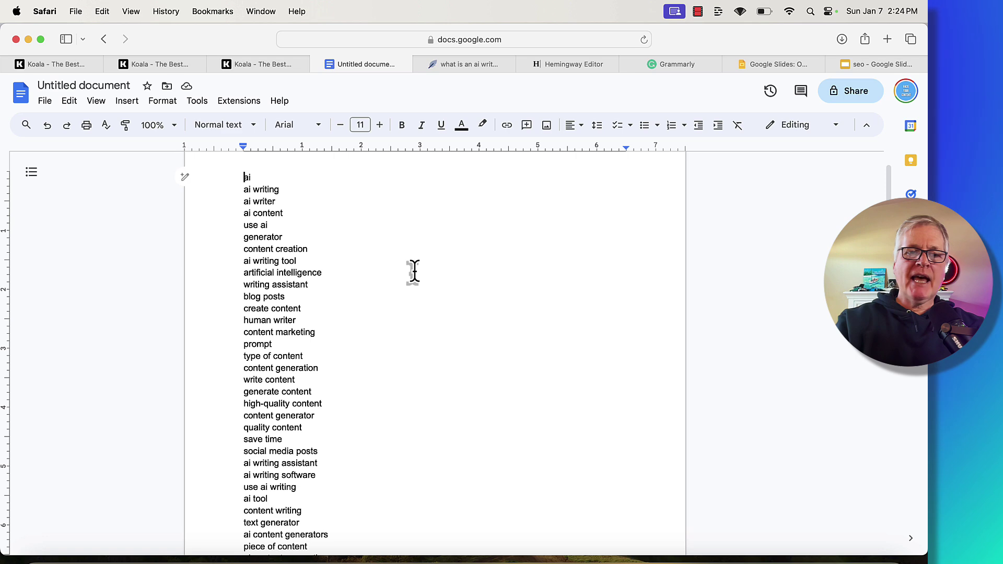
pyautogui.scroll(-4, 413, 272)
pyautogui.scroll(-2, 413, 272)
pyautogui.scroll(3, 413, 272)
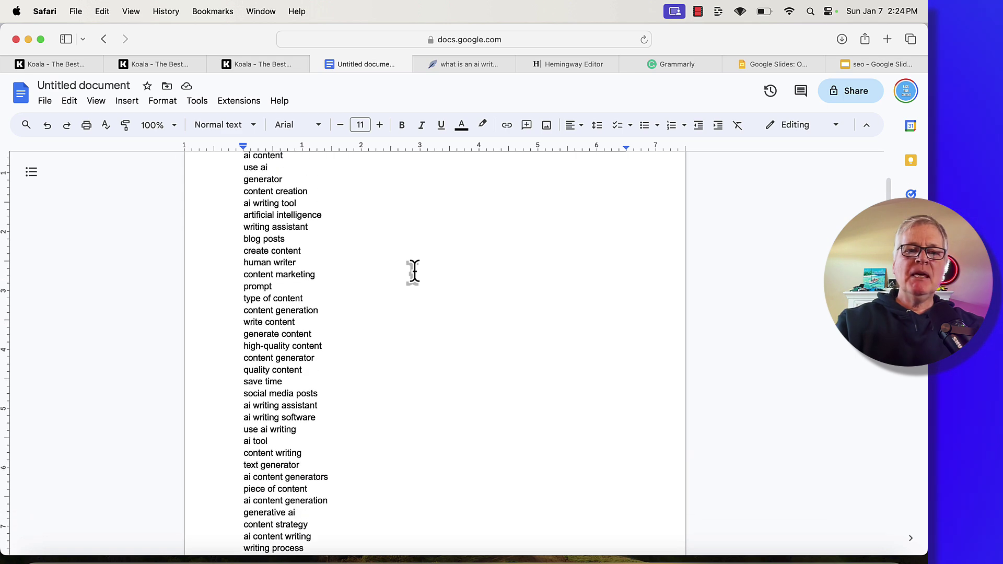
pyautogui.scroll(-2, 413, 271)
pyautogui.scroll(-8, 412, 271)
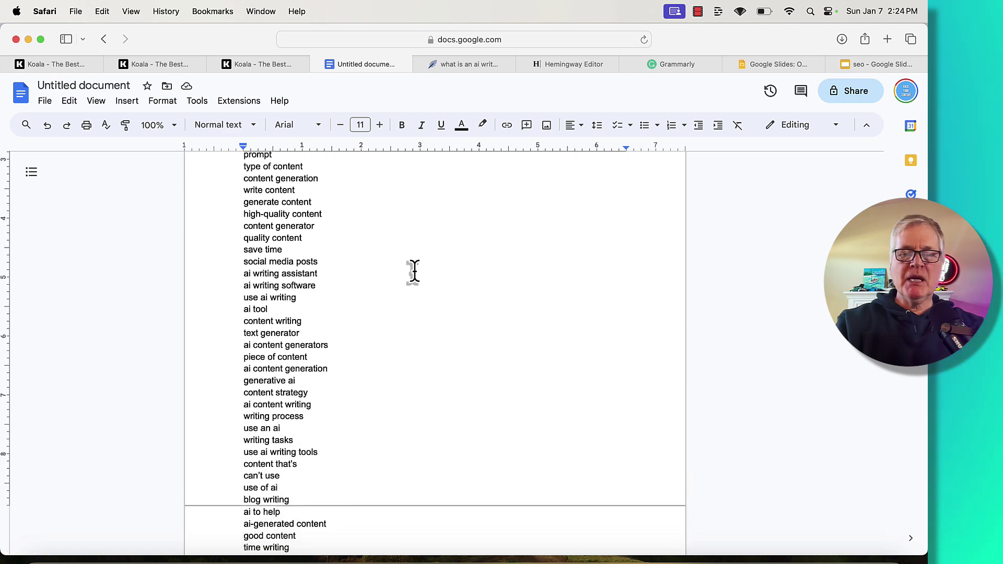
pyautogui.scroll(-4, 412, 272)
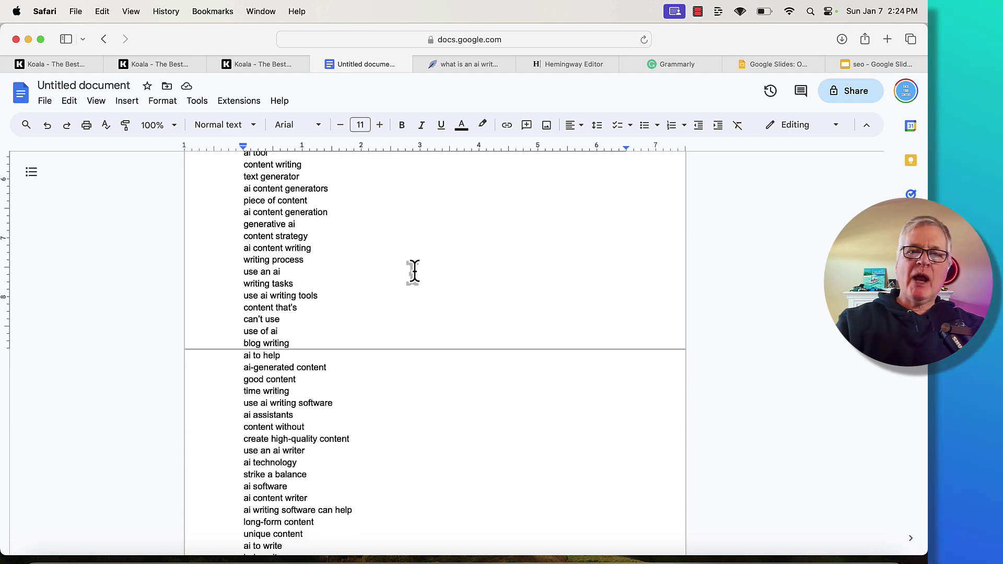
pyautogui.scroll(-6, 413, 272)
pyautogui.scroll(-12, 412, 272)
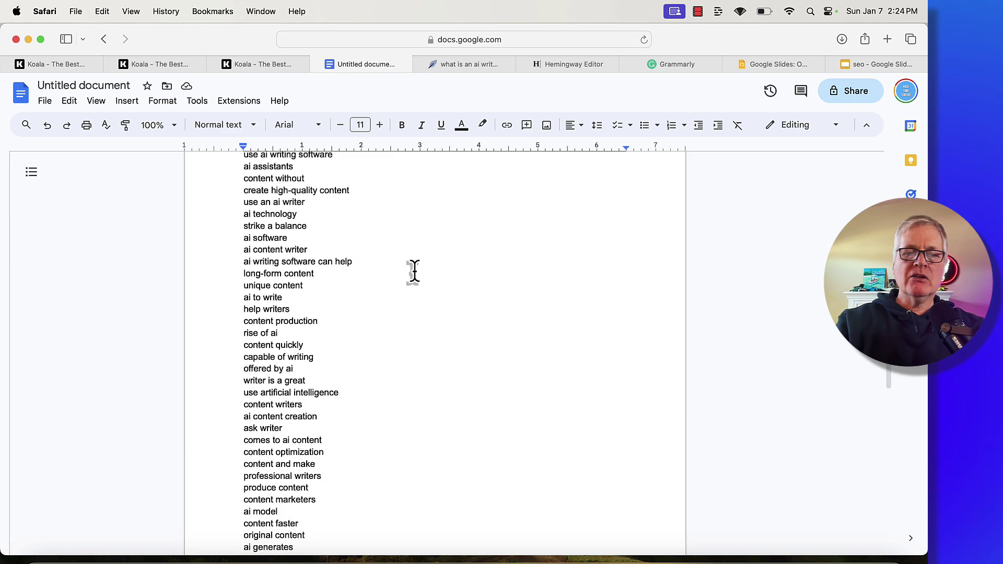
pyautogui.press('super+Up')
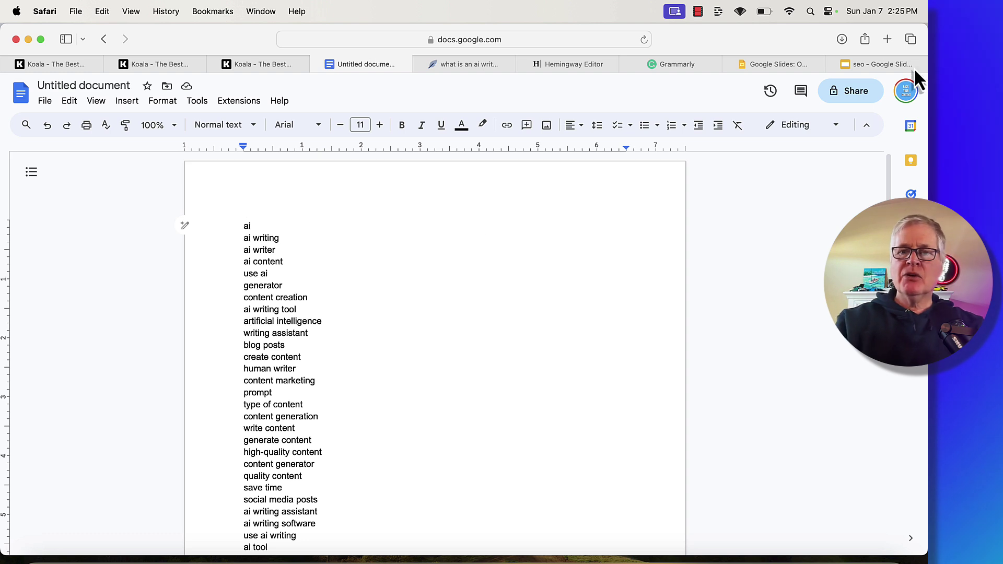
# Compare the article's NeuronWriter score of 51 against the competitors' top score of 68
pyautogui.click(879, 67)
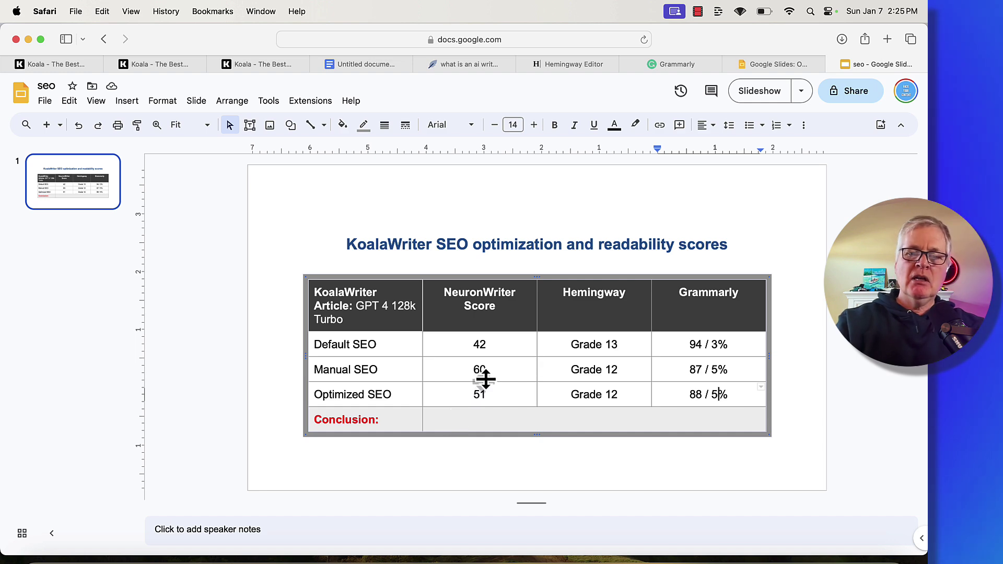
pyautogui.press('super+5')
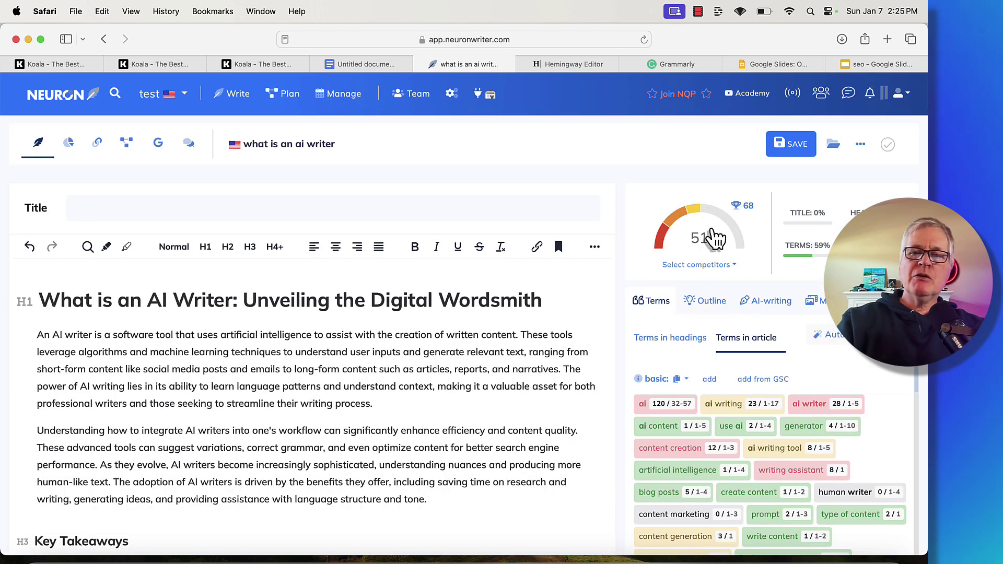
pyautogui.moveTo(747, 211)
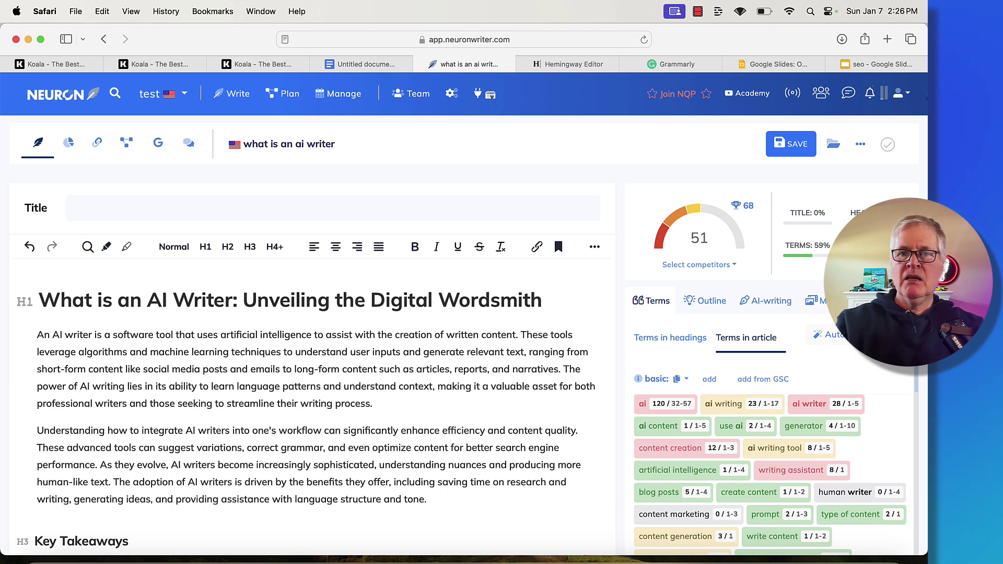
# Select every cell of the Manual SEO row in the Slides scores table
pyautogui.click(883, 63)
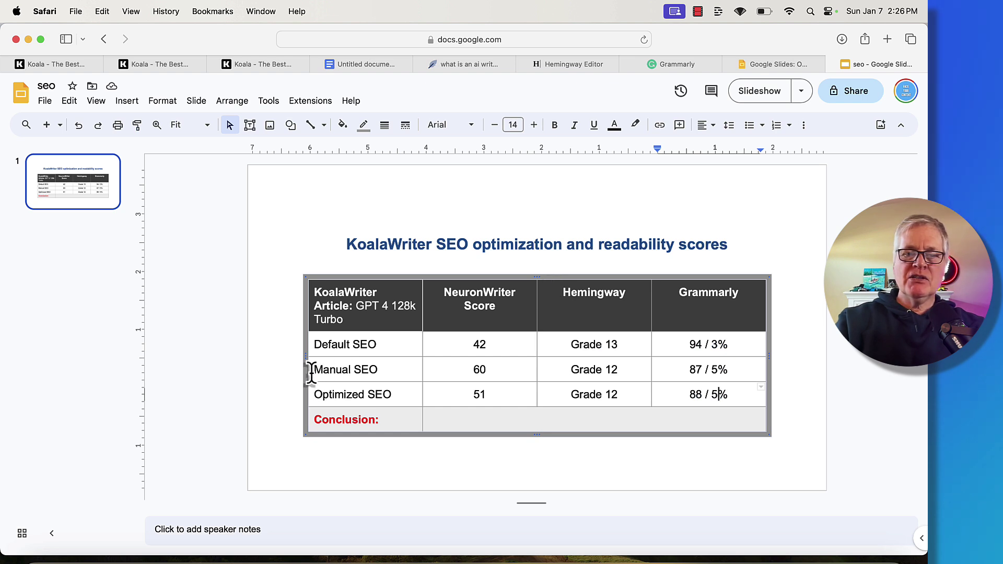
pyautogui.moveTo(309, 374); pyautogui.dragTo(544, 369)
pyautogui.moveTo(860, 360); pyautogui.dragTo(860, 361)
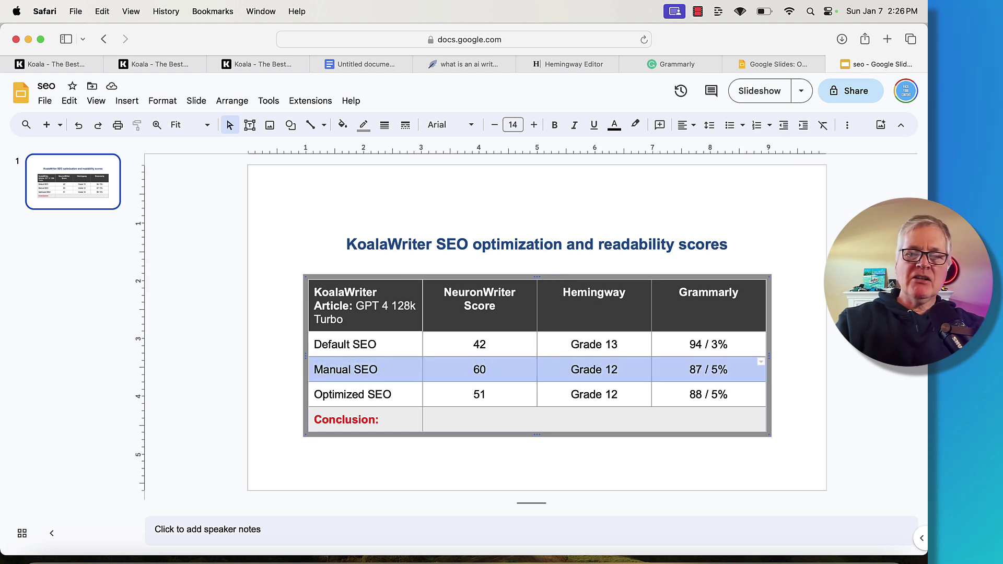